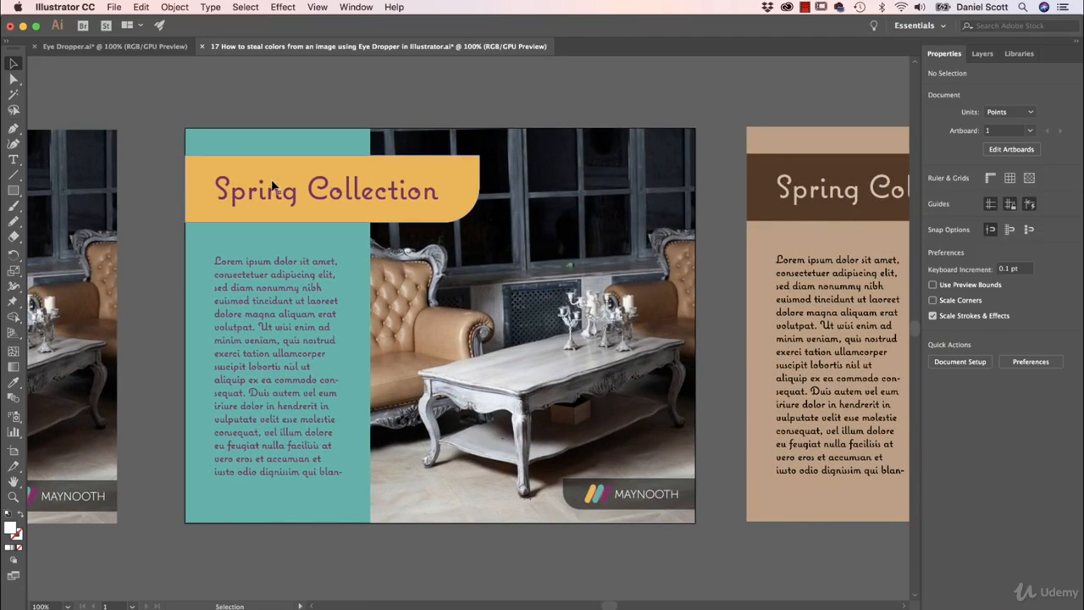
drag(730, 274, 254, 271)
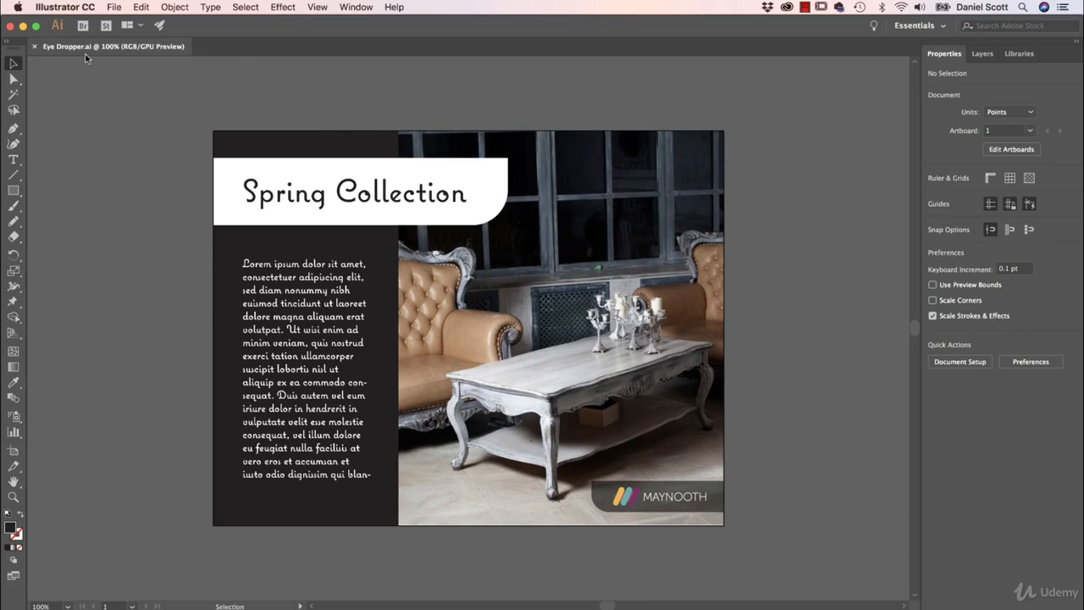
Fill the dark side panel behind the body text with the teal sampled from the logo, trying the purple and yellow as well.
click(330, 150)
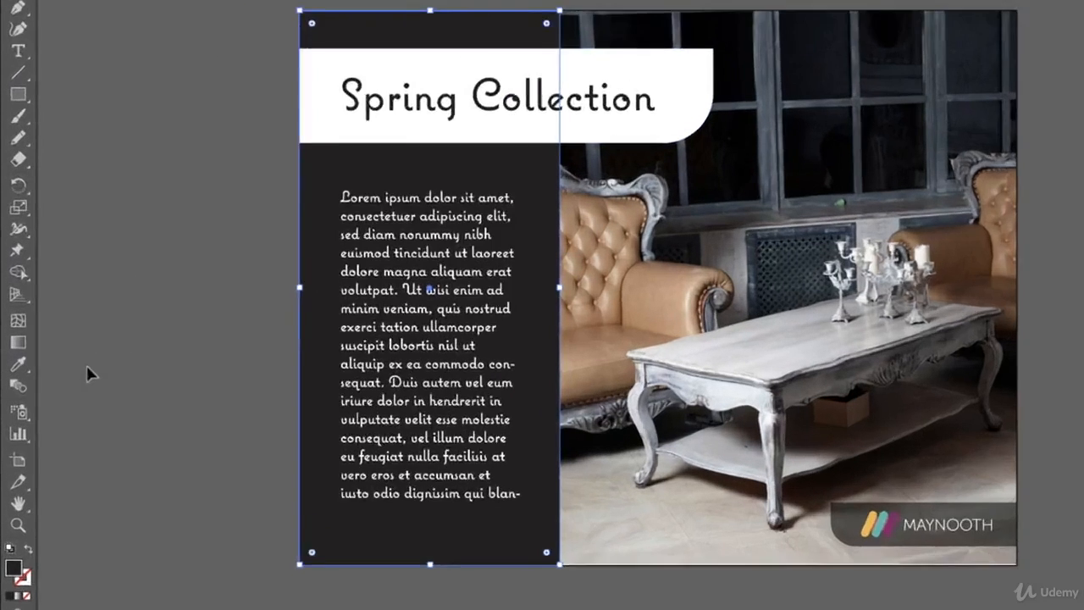
click(14, 382)
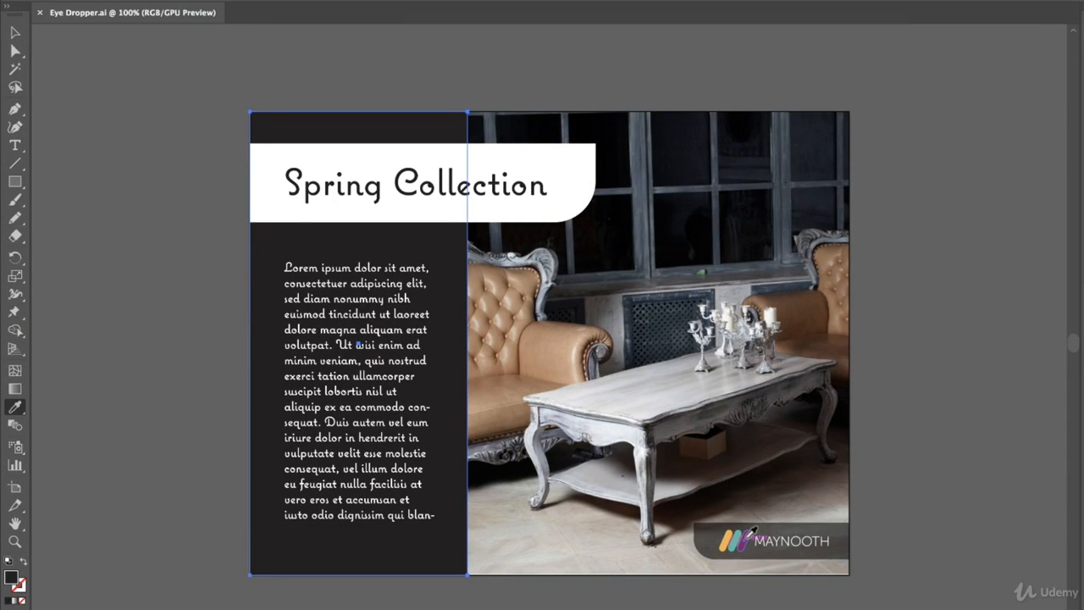
click(743, 539)
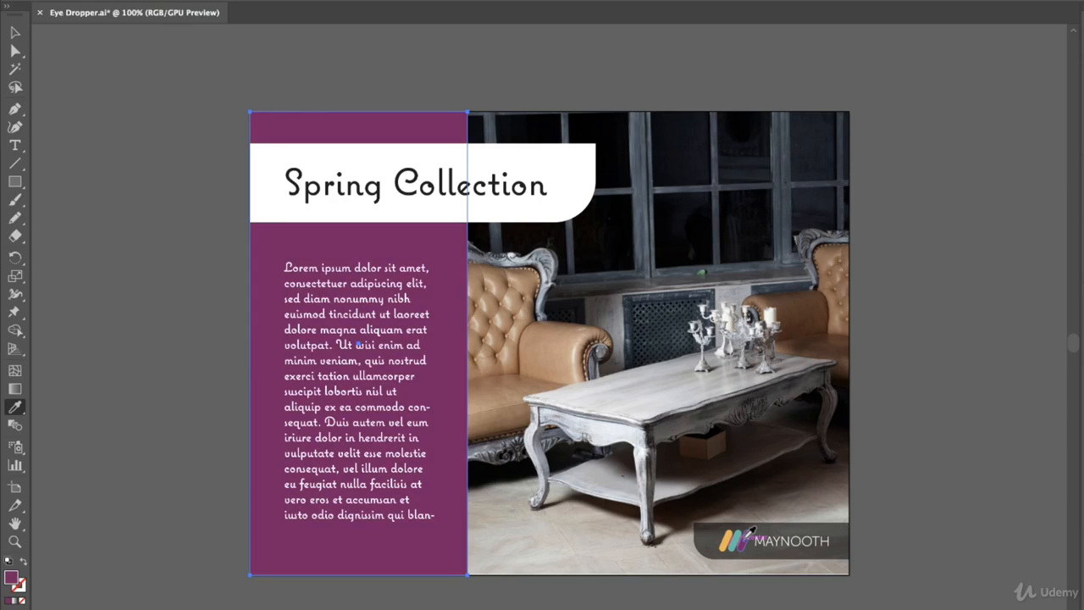
click(737, 537)
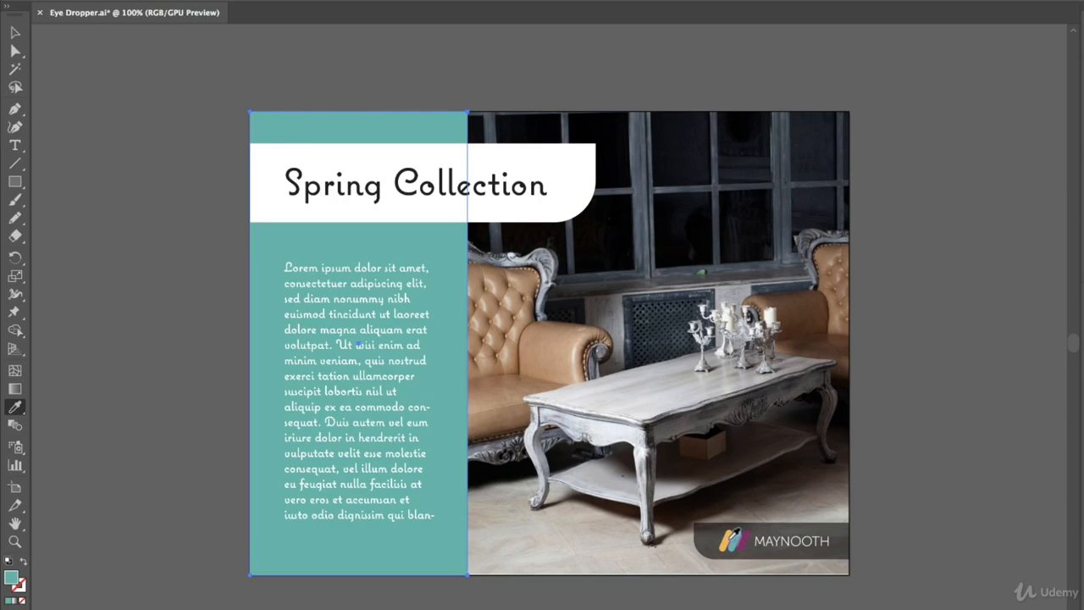
click(727, 543)
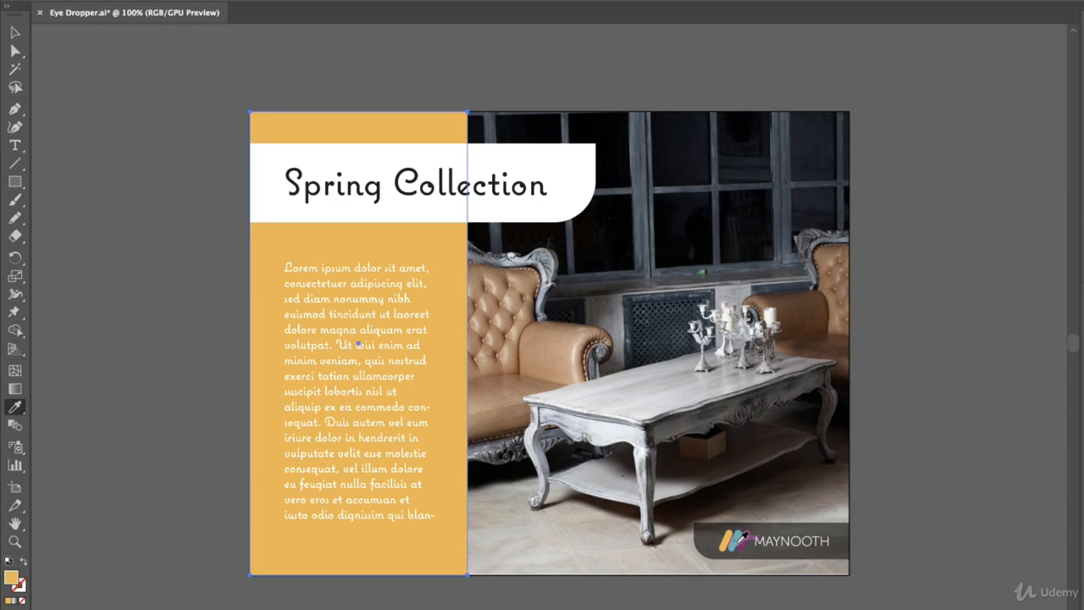
click(739, 537)
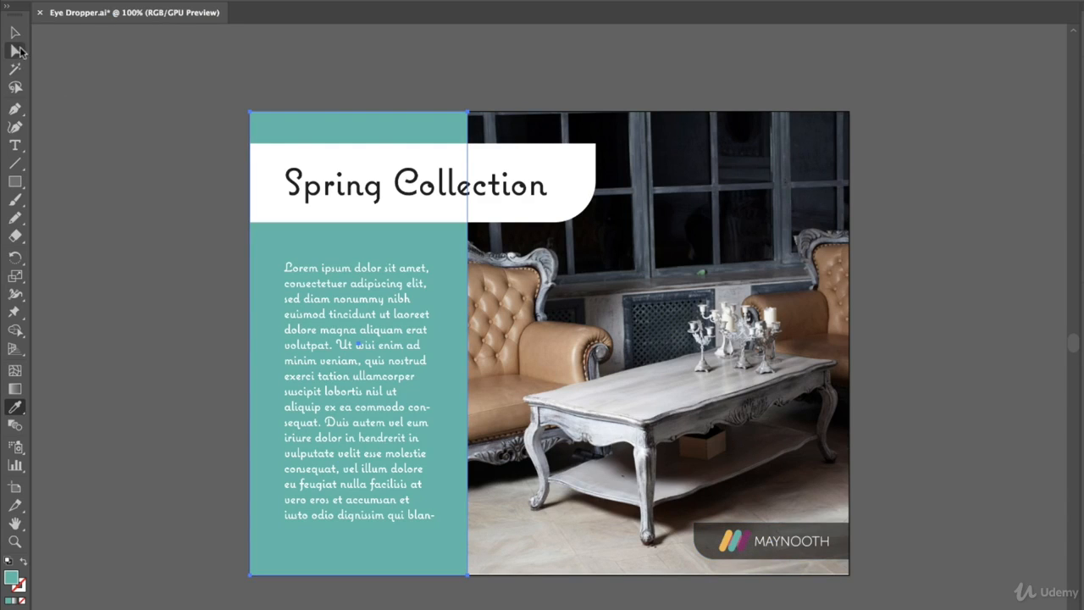
Fill the white banner behind the Spring Collection heading with the yellow sampled from the logo.
click(15, 32)
click(566, 161)
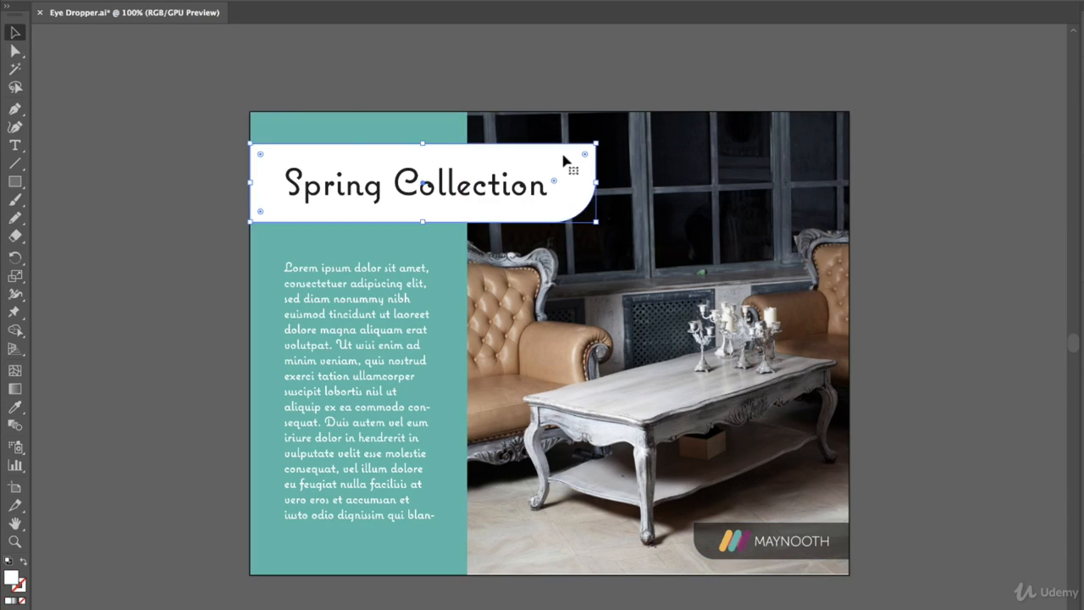
click(15, 406)
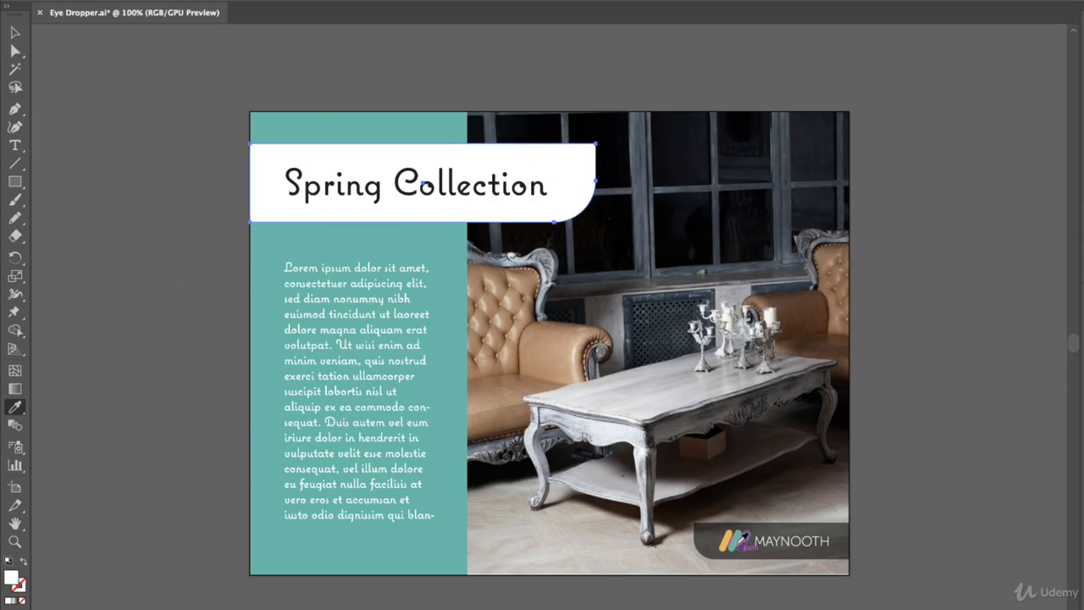
click(726, 539)
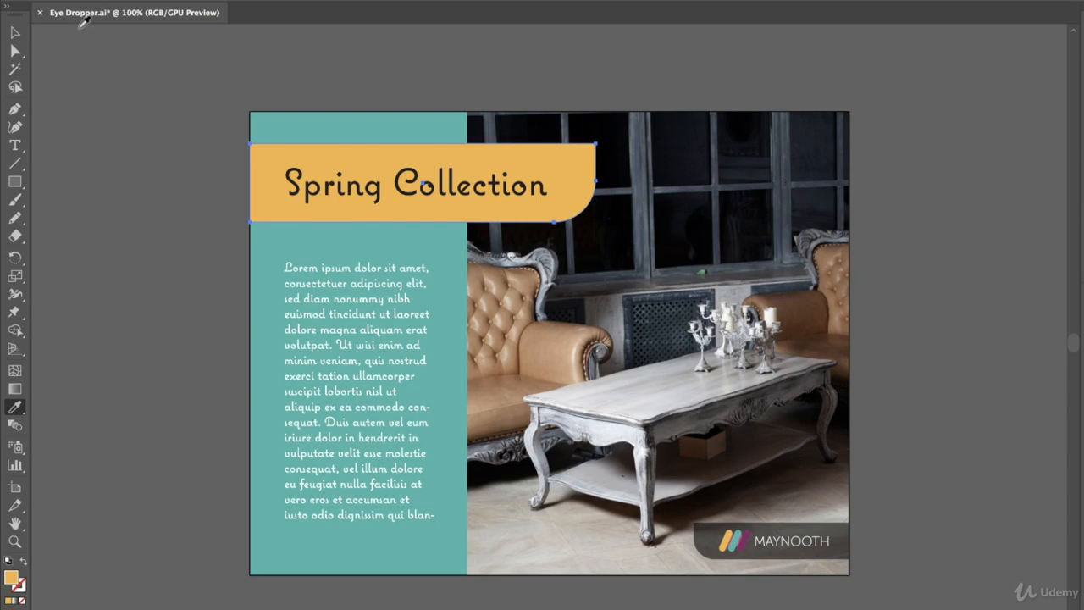
Recolour the heading and body text with the purple sampled from the logo, and save the document.
click(14, 32)
shift+click(371, 298)
click(372, 298)
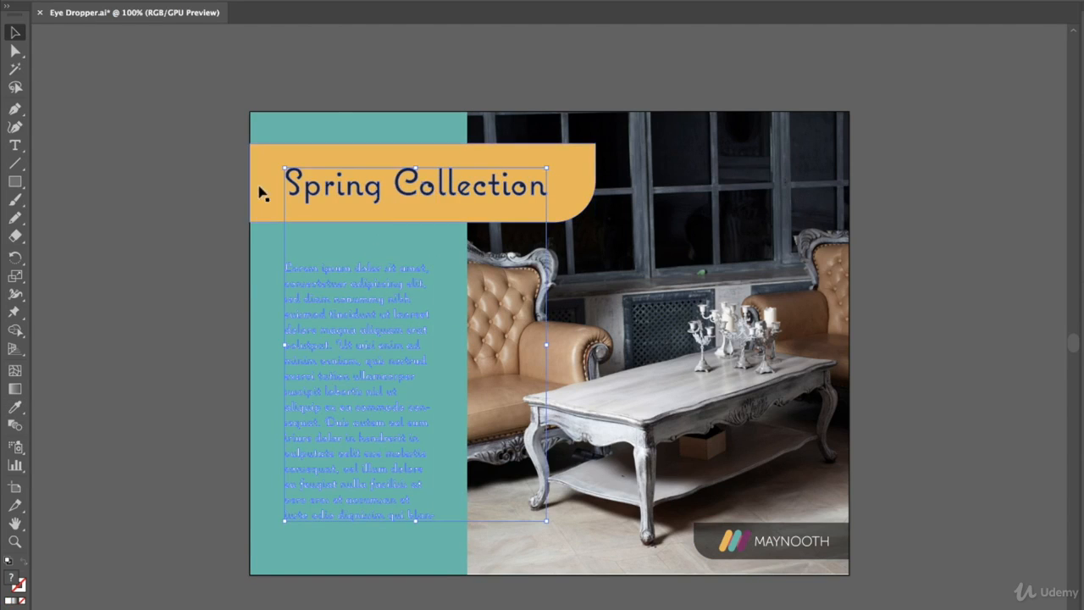
shift+click(378, 193)
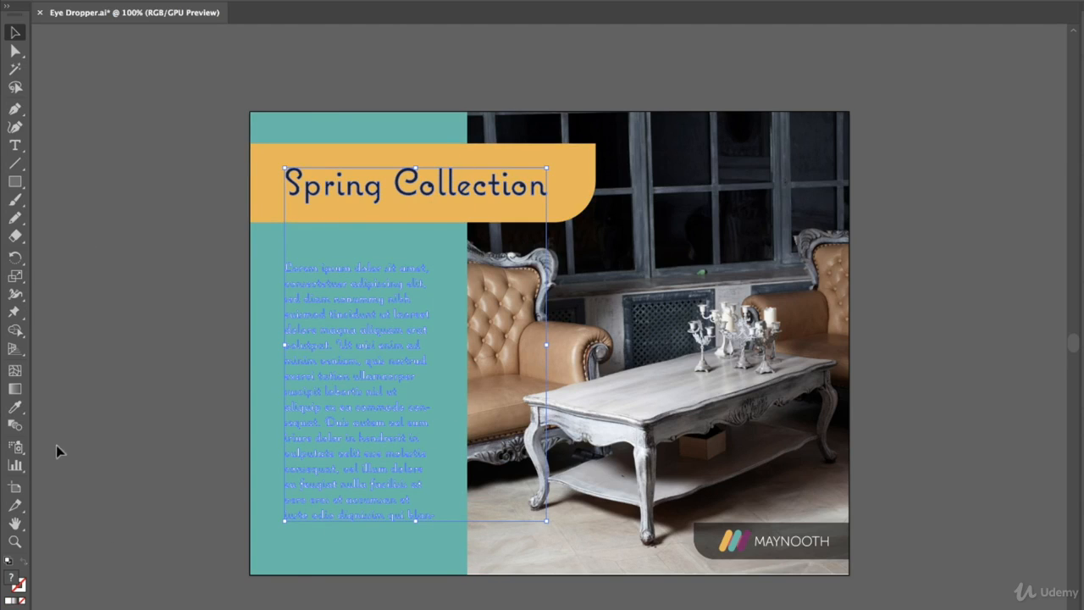
click(16, 406)
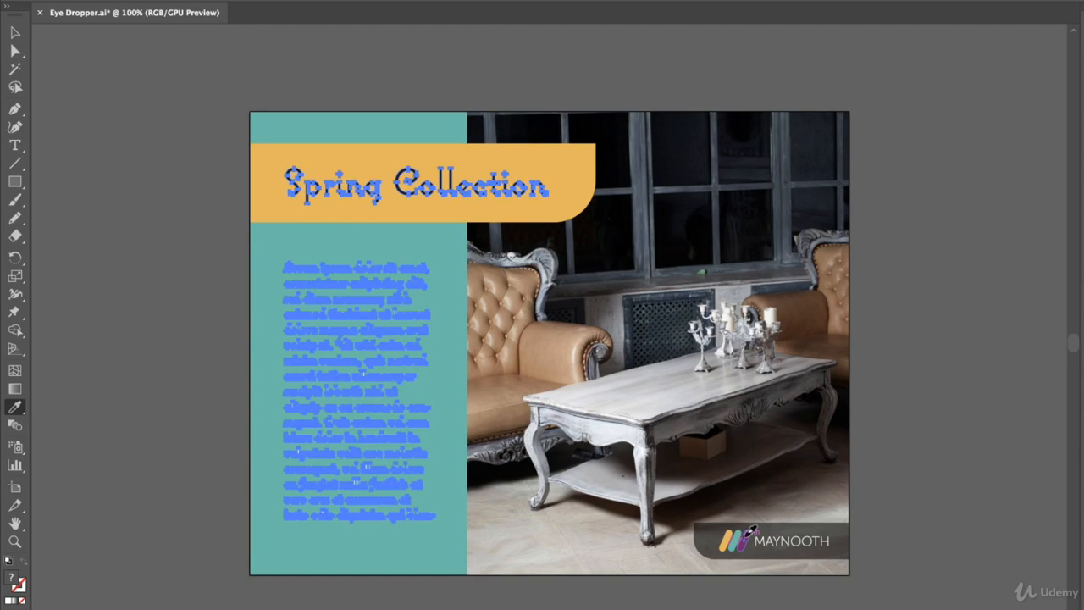
click(742, 544)
click(15, 32)
click(88, 114)
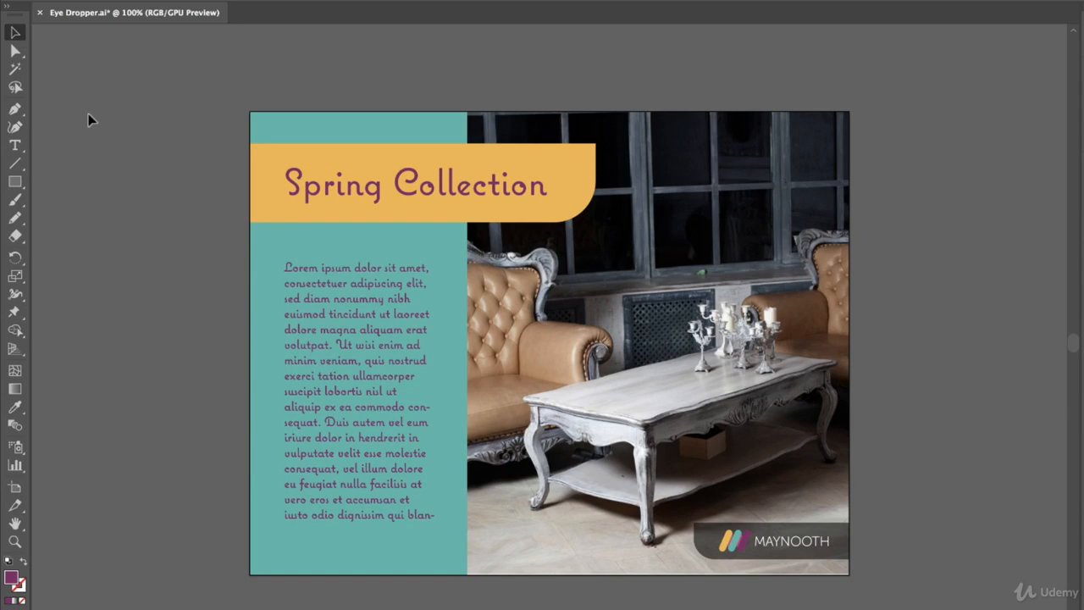
key(ctrl+s)
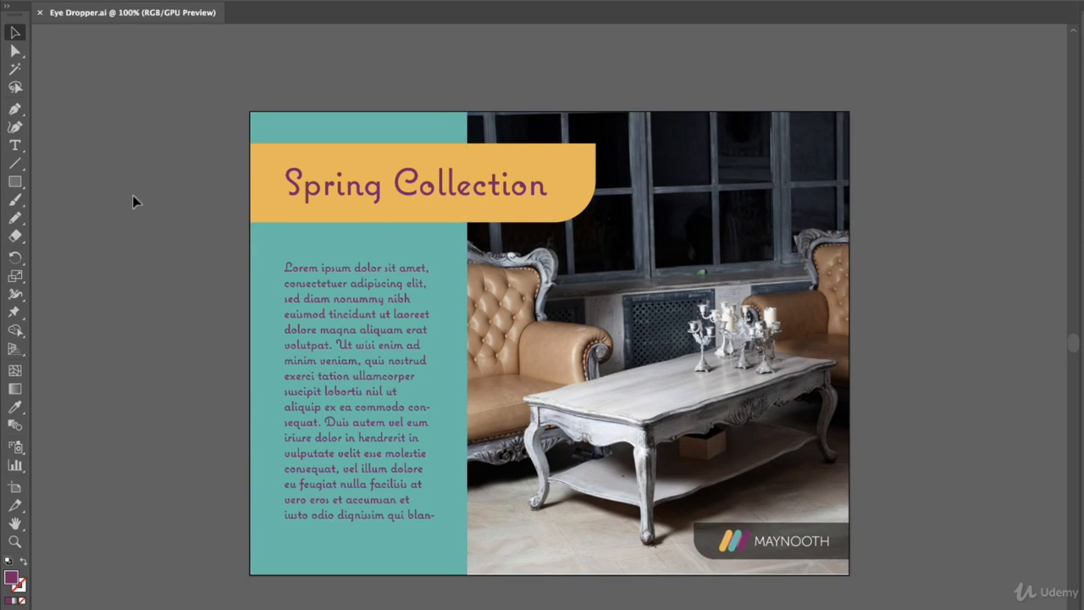
Sample several colours from the furniture photo for the side panel, settling on a dark blue-grey fill.
click(402, 131)
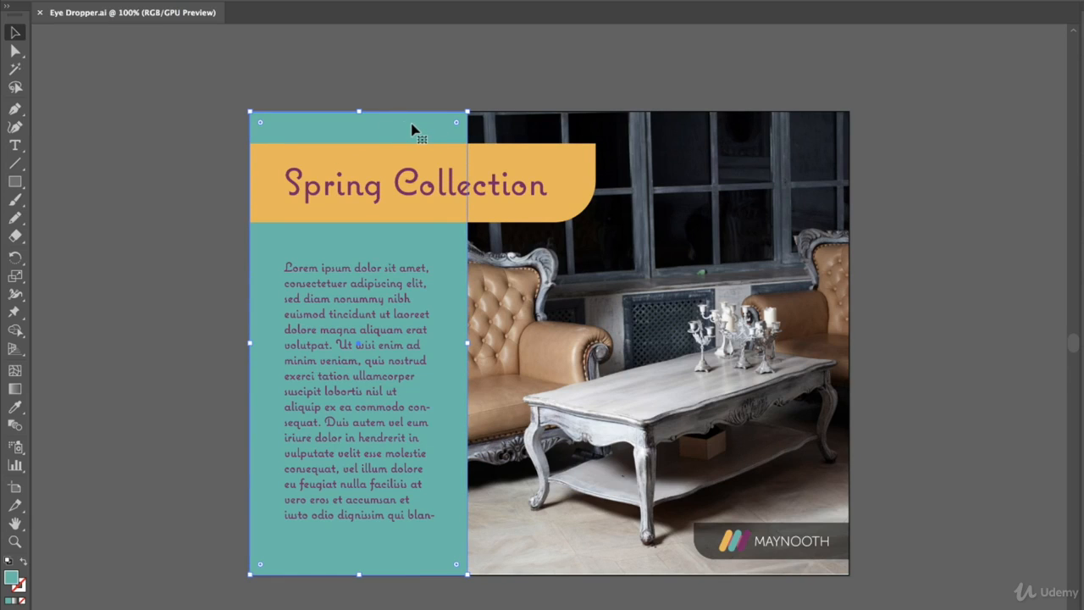
click(15, 406)
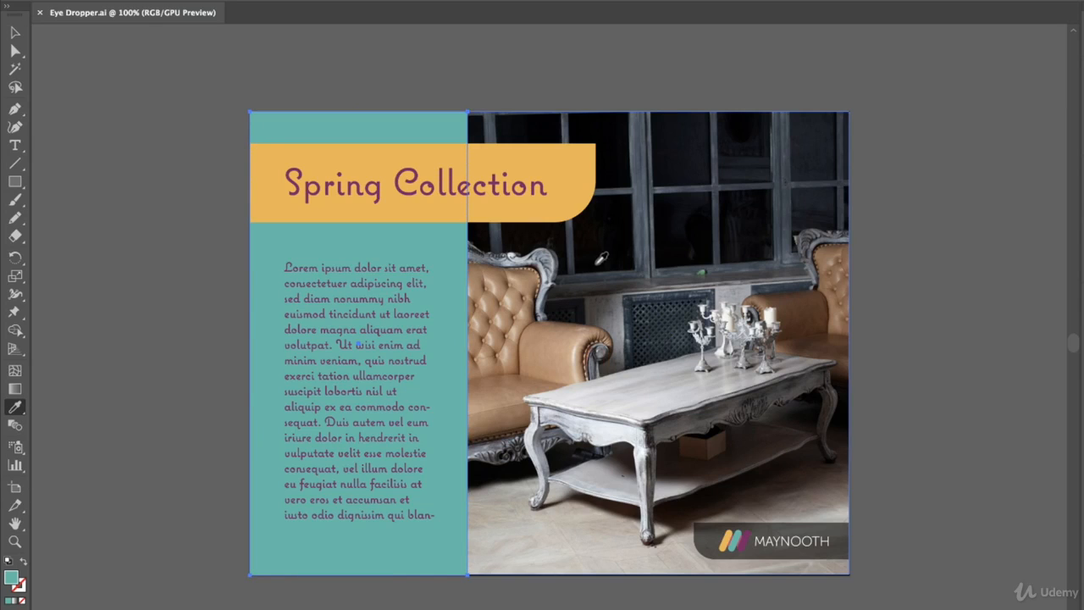
click(593, 346)
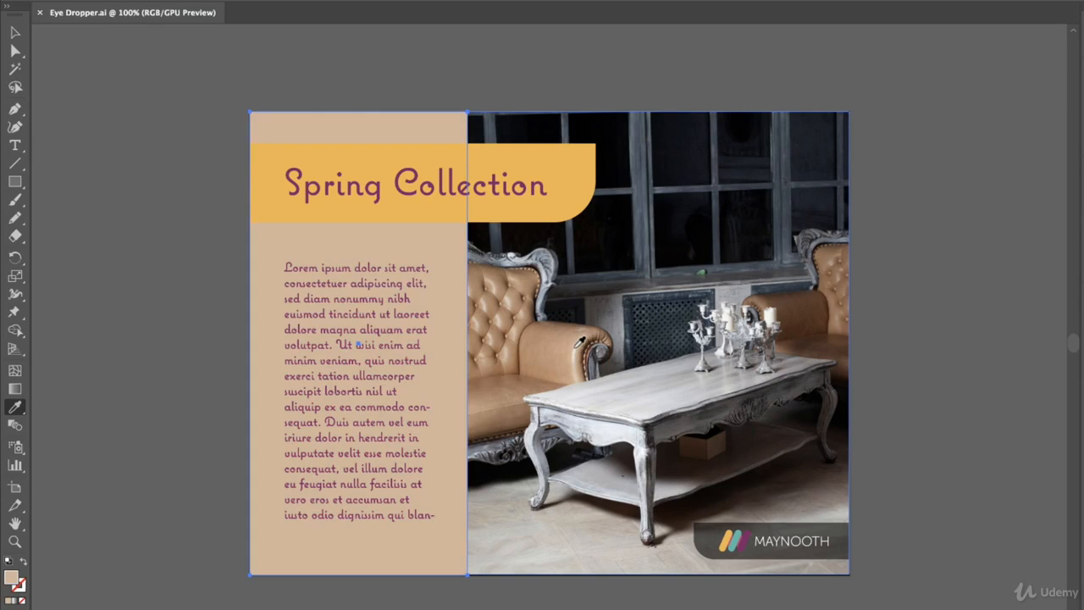
click(590, 329)
click(631, 356)
click(648, 358)
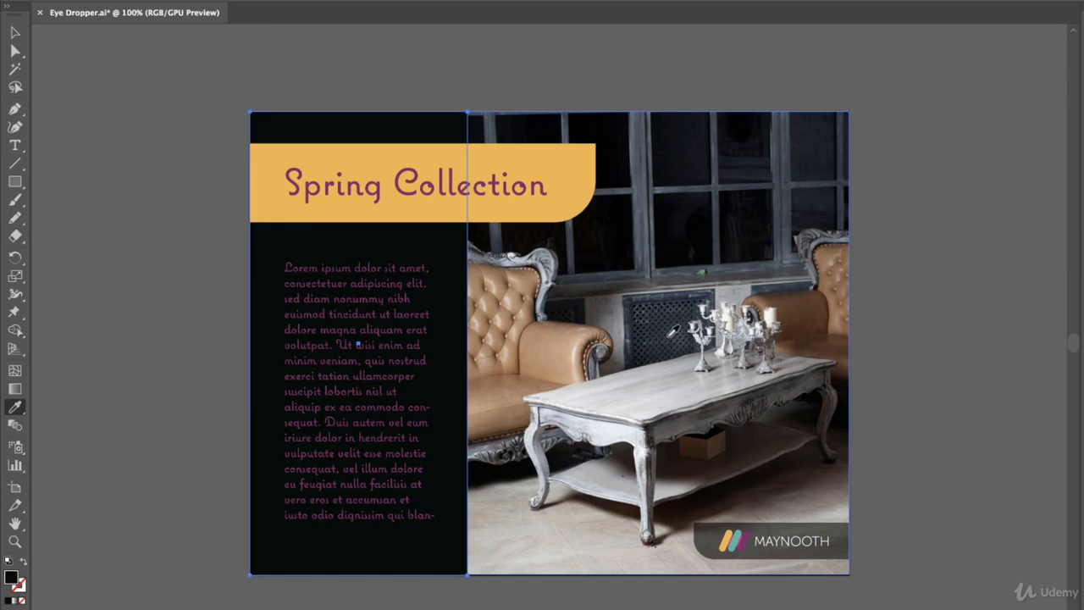
click(668, 334)
click(726, 318)
click(790, 321)
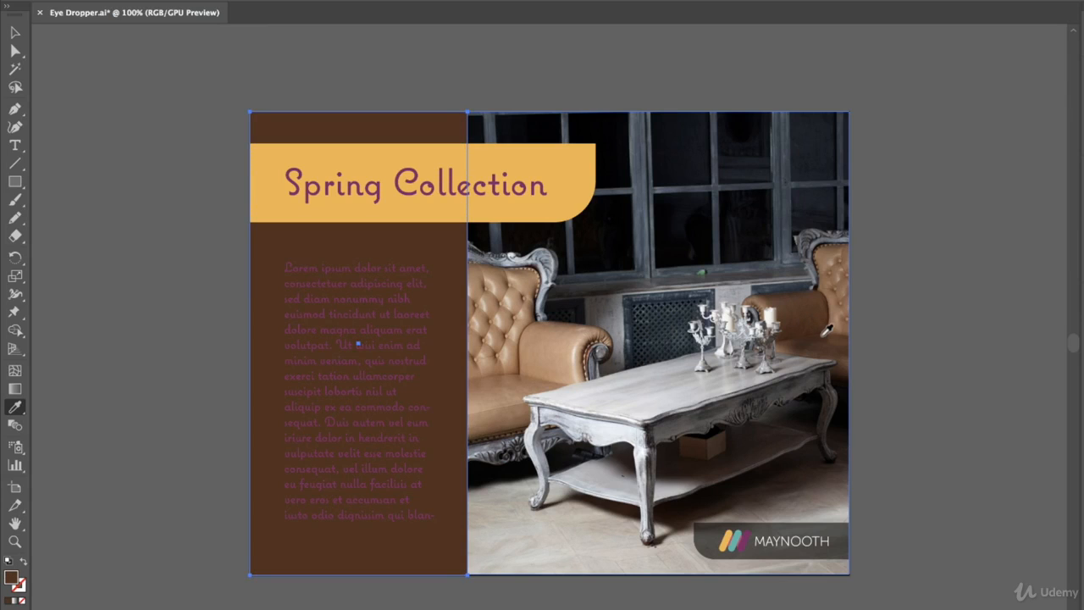
click(783, 283)
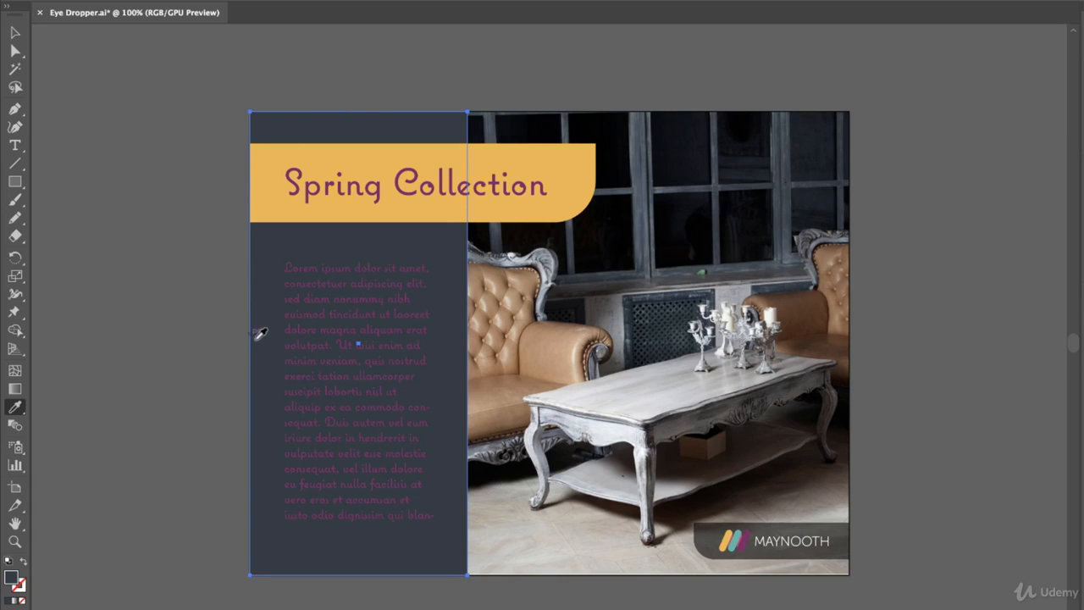
Save the side panel's fill as a global swatch named MF Grey Dark, adding it to the Maynooth Furniture library.
click(14, 33)
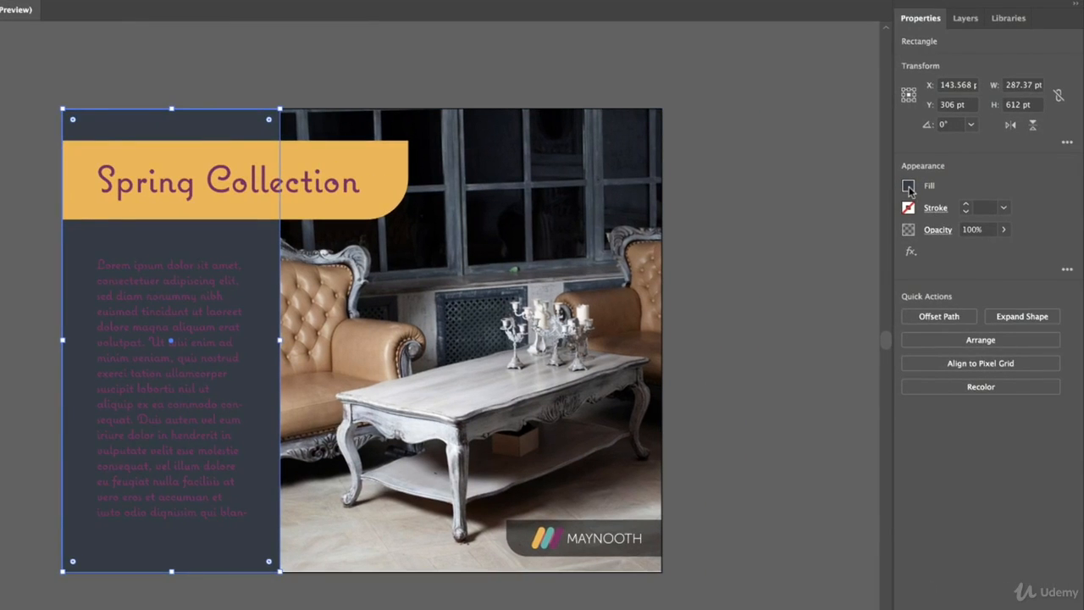
click(909, 188)
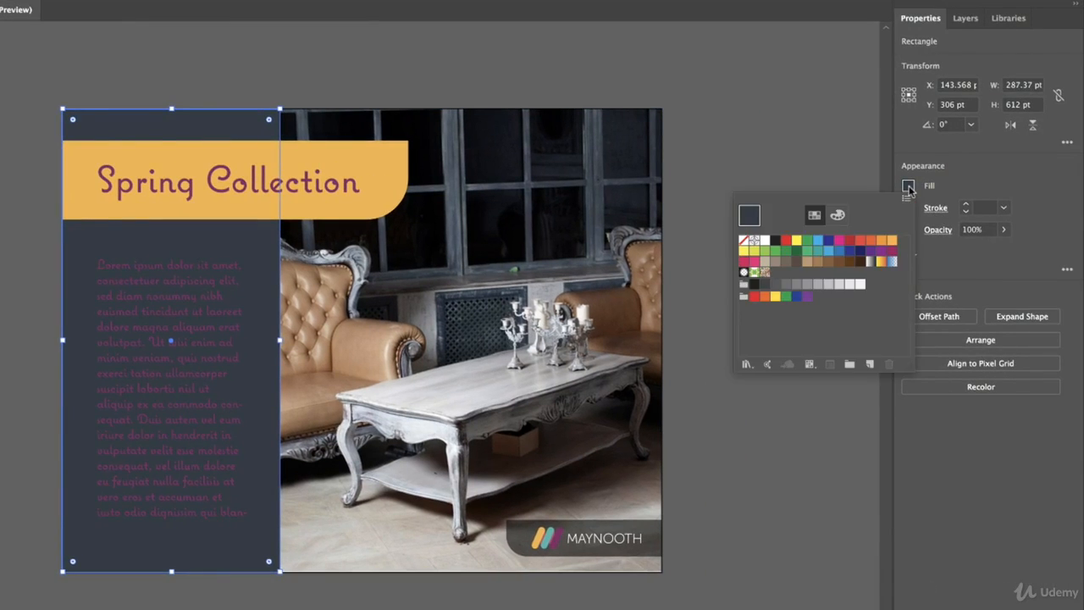
click(872, 366)
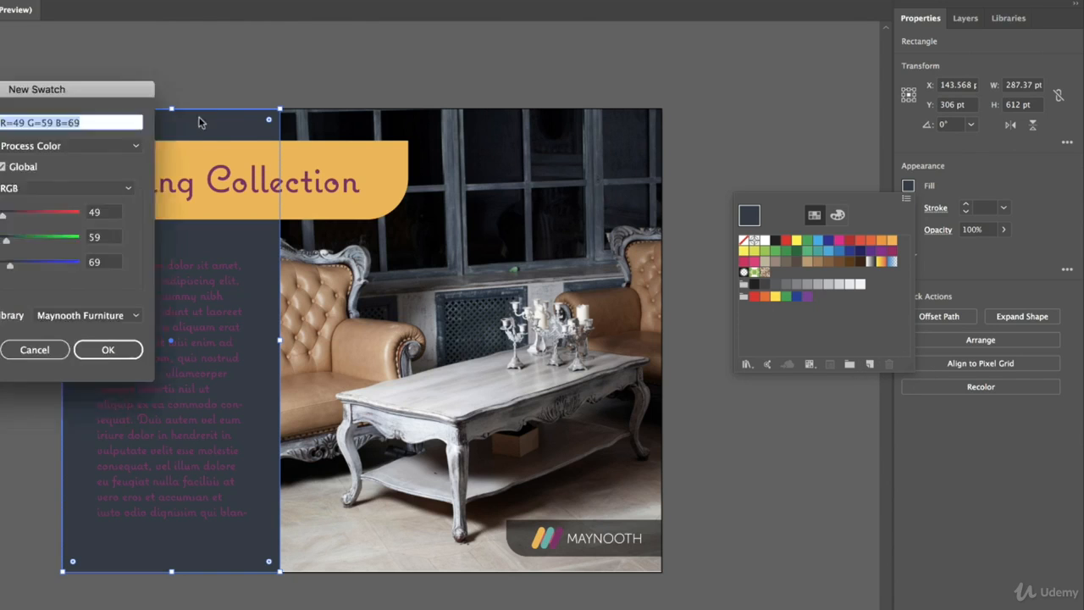
drag(132, 96, 525, 219)
text(MF Grey Dark)
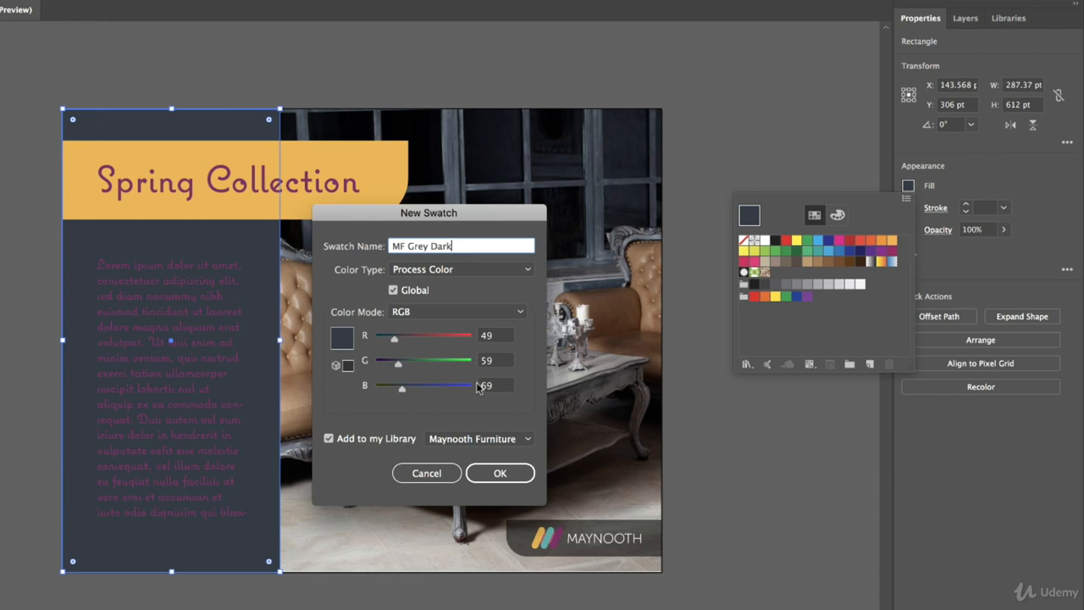
click(500, 471)
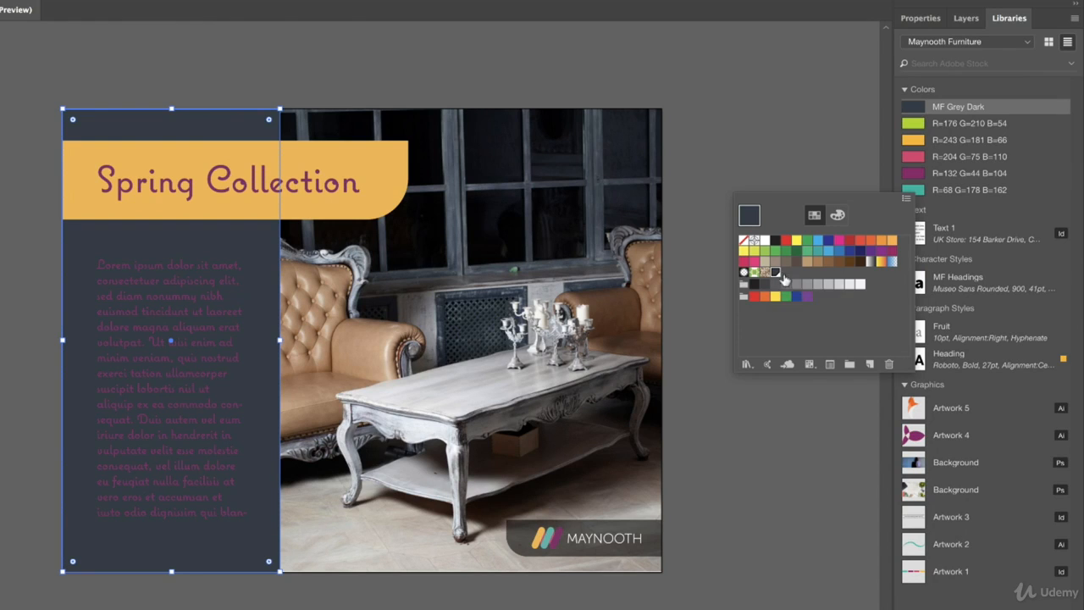
click(730, 125)
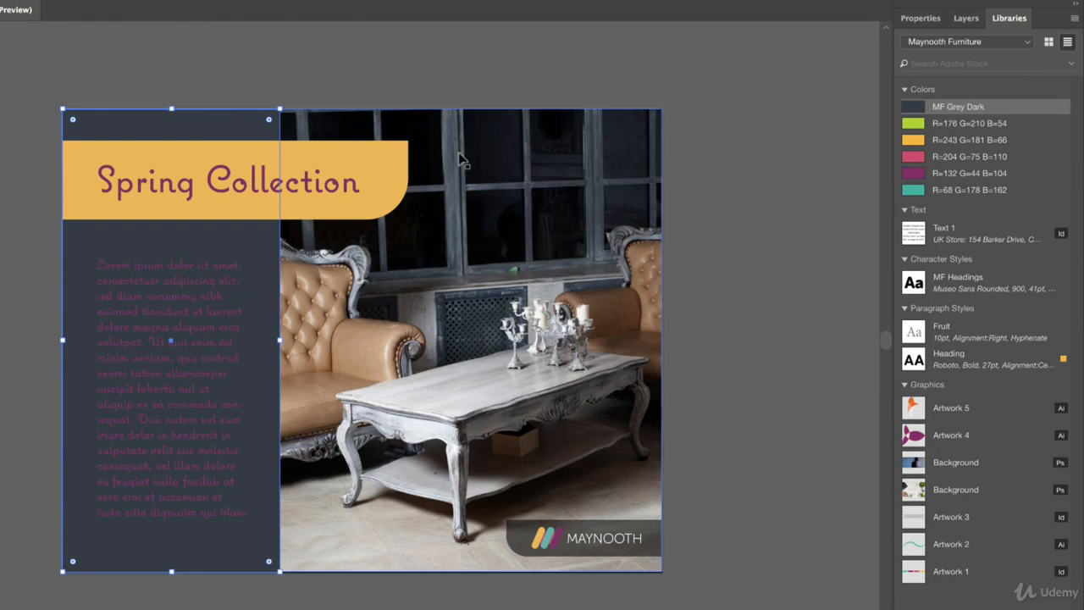
click(777, 32)
Fill the banner behind the heading with the MF Grey Dark swatch.
click(386, 173)
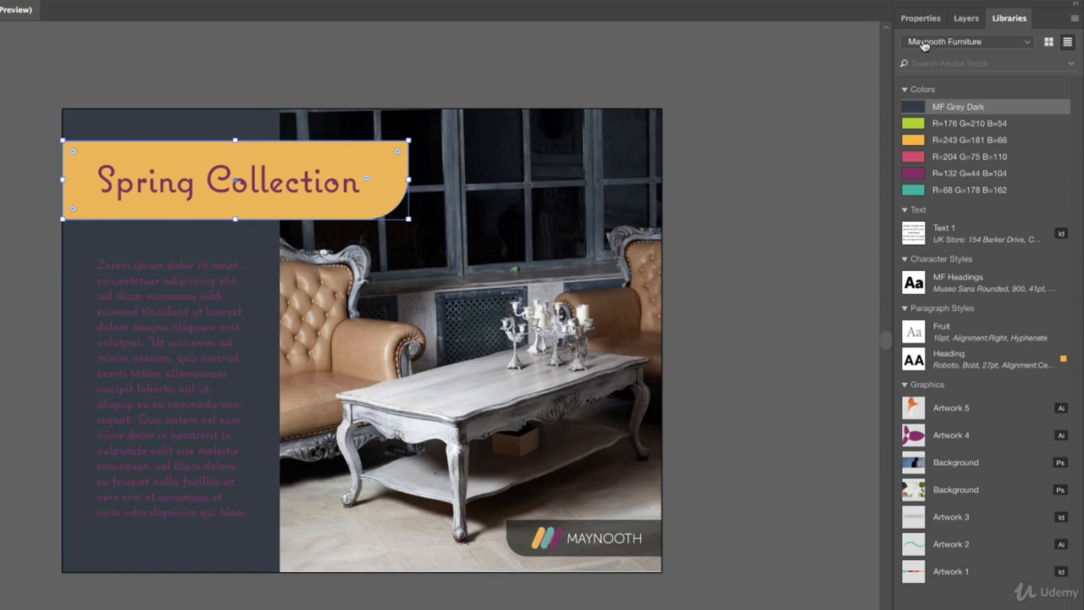
click(919, 18)
click(908, 187)
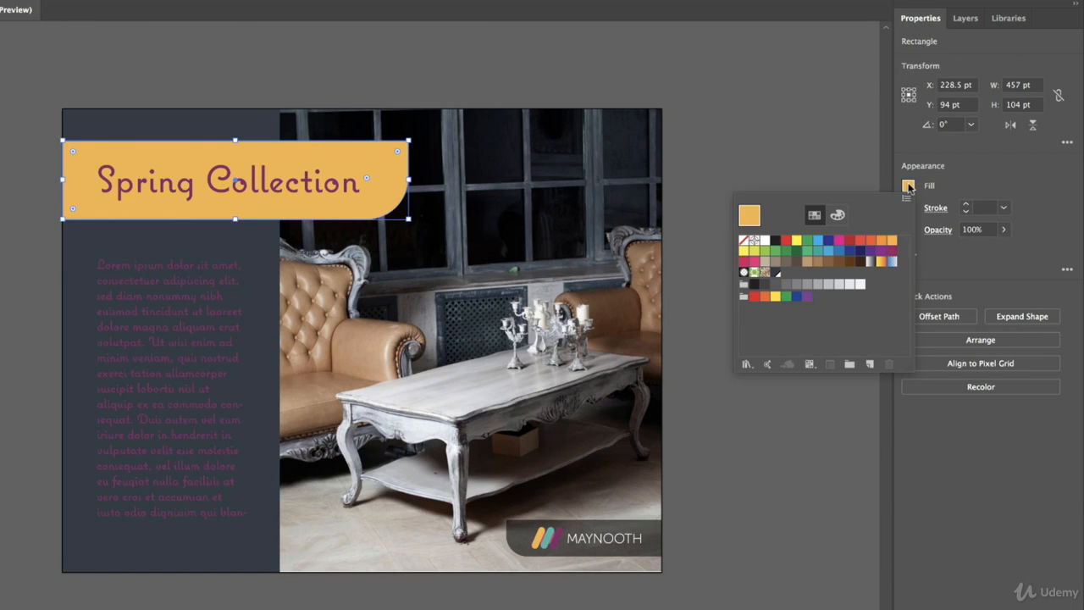
click(775, 272)
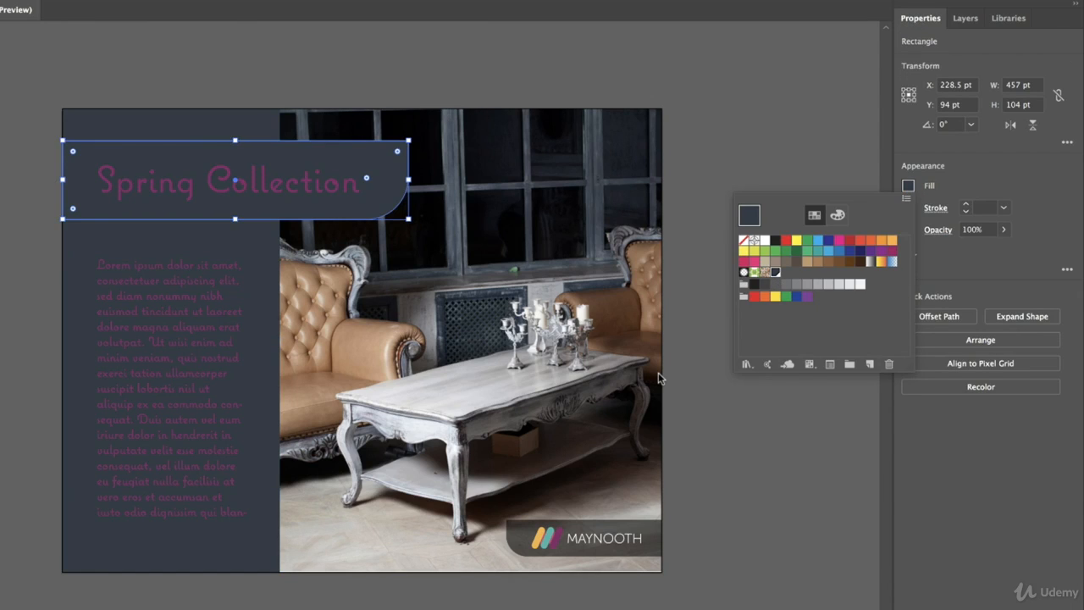
click(725, 125)
click(724, 98)
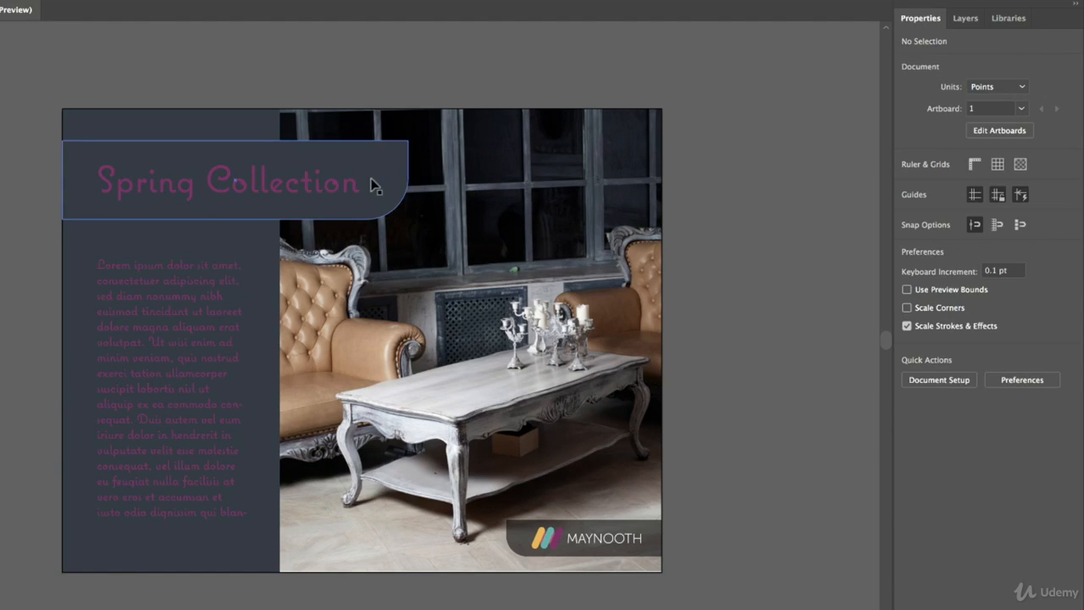
Fill the side panel with a light grey sampled from the tabletop in the photo.
click(233, 123)
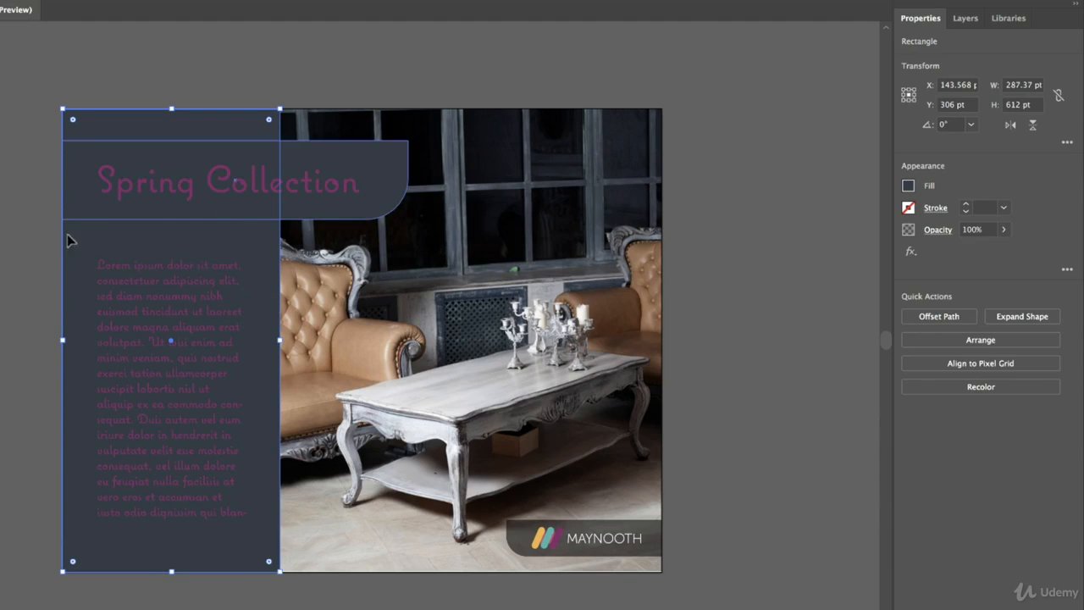
key(i)
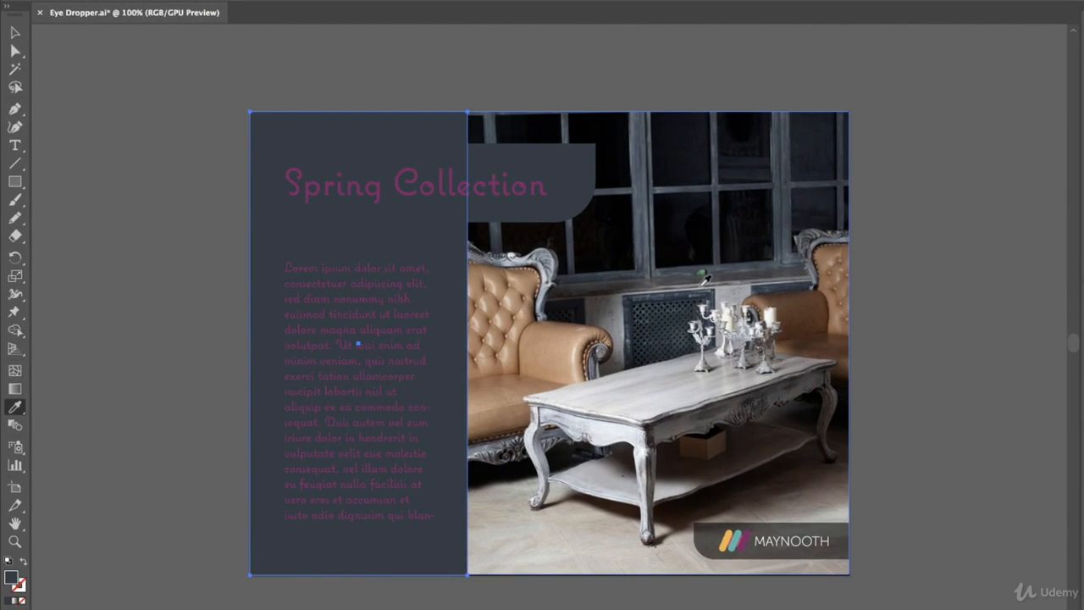
click(703, 373)
click(717, 370)
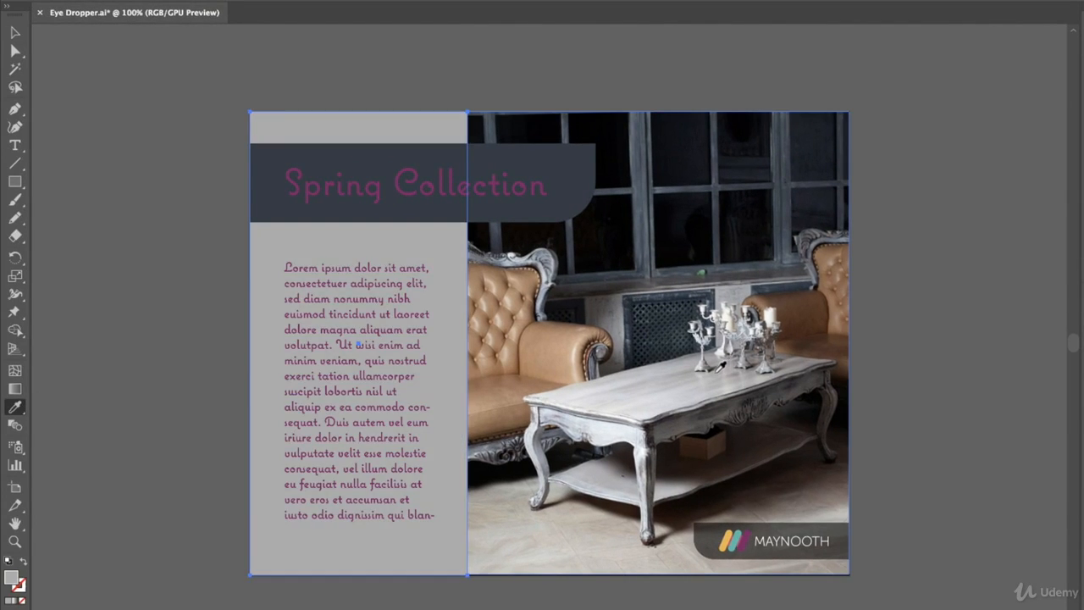
click(719, 366)
click(746, 392)
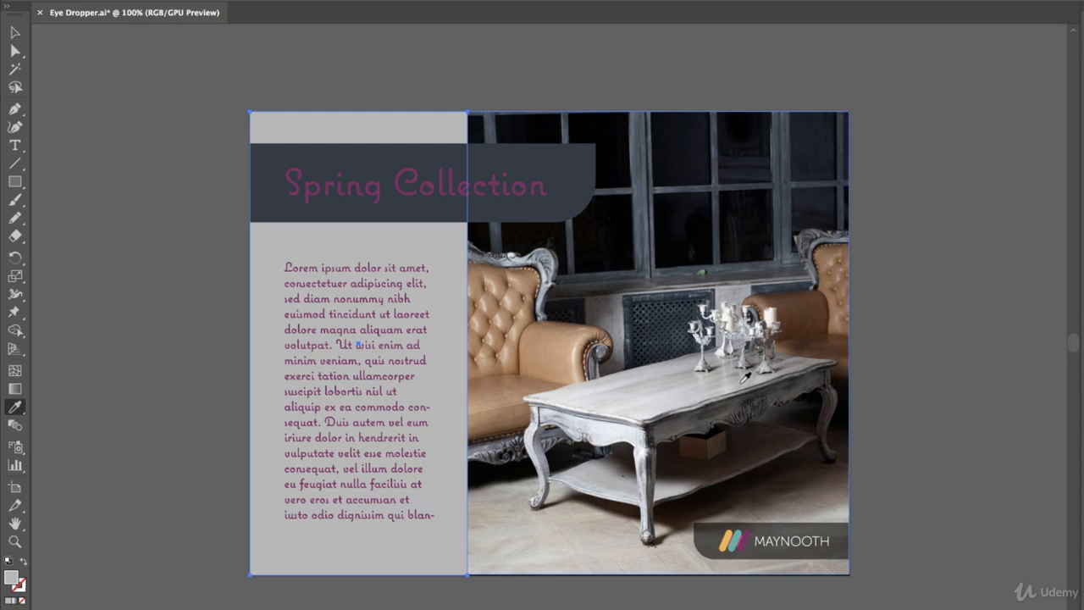
Resample the side panel's grey from the tabletop near the candlesticks, and recolour the Spring Collection heading with the side panel's grey.
click(741, 380)
click(14, 32)
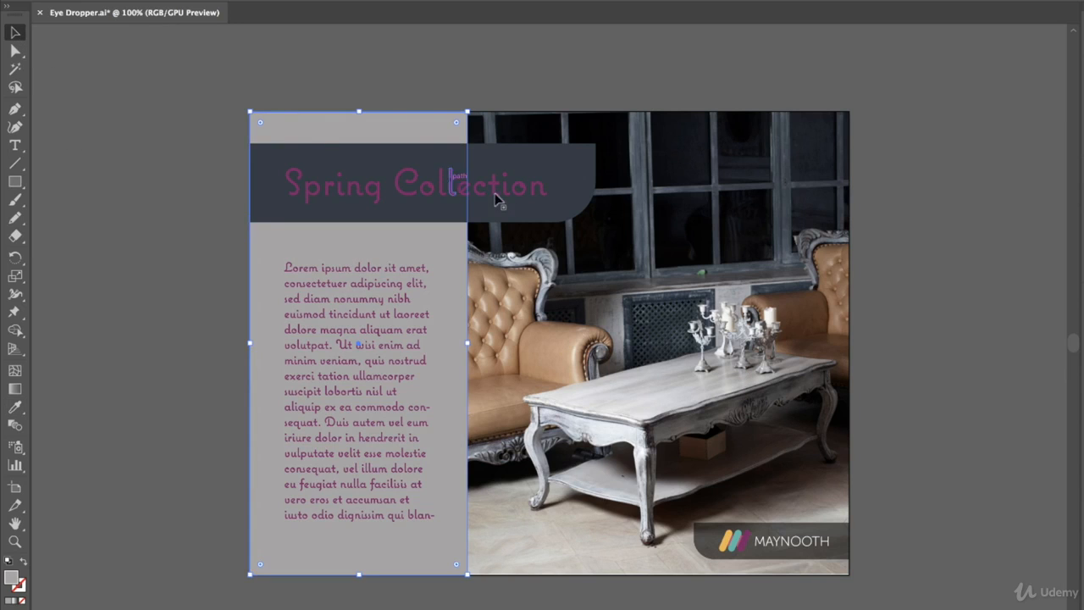
click(504, 203)
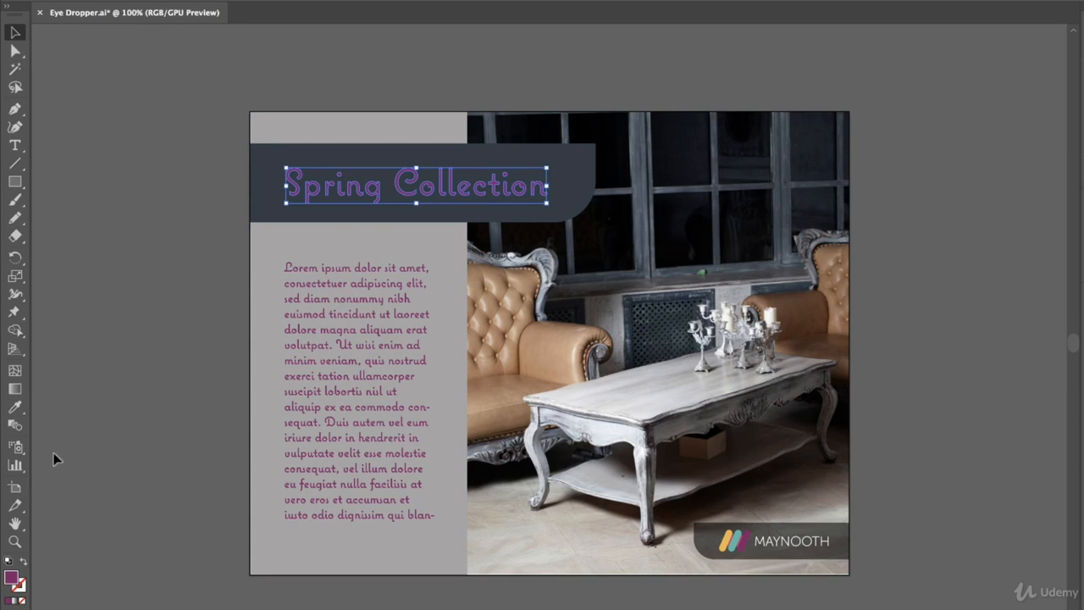
click(14, 407)
click(283, 237)
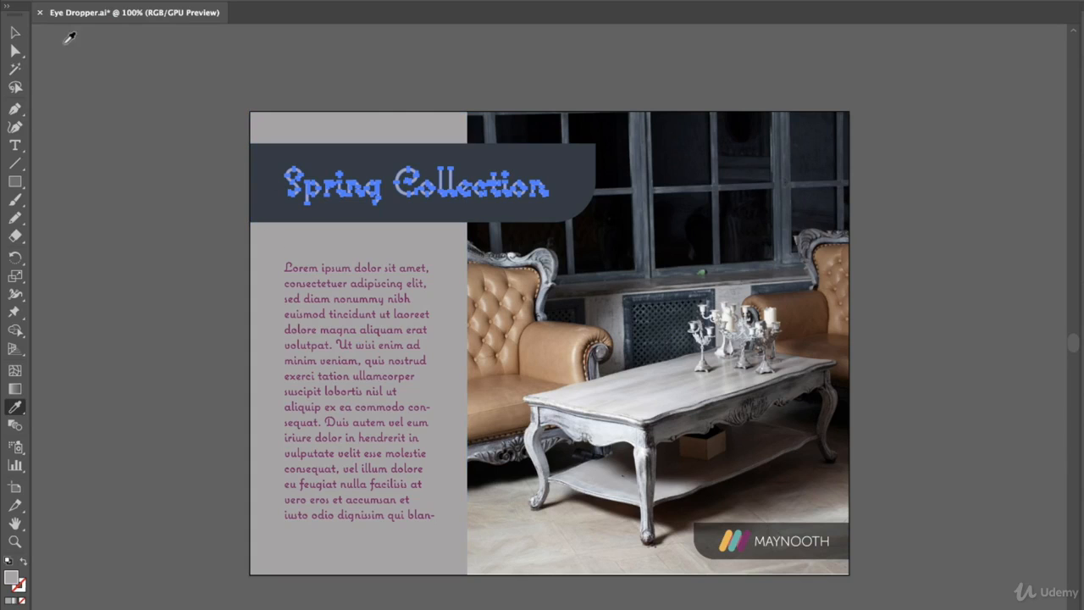
Recolour the body text with a dark brown sampled from the shaded leather armchair beyond the table in the photo.
click(15, 32)
click(398, 276)
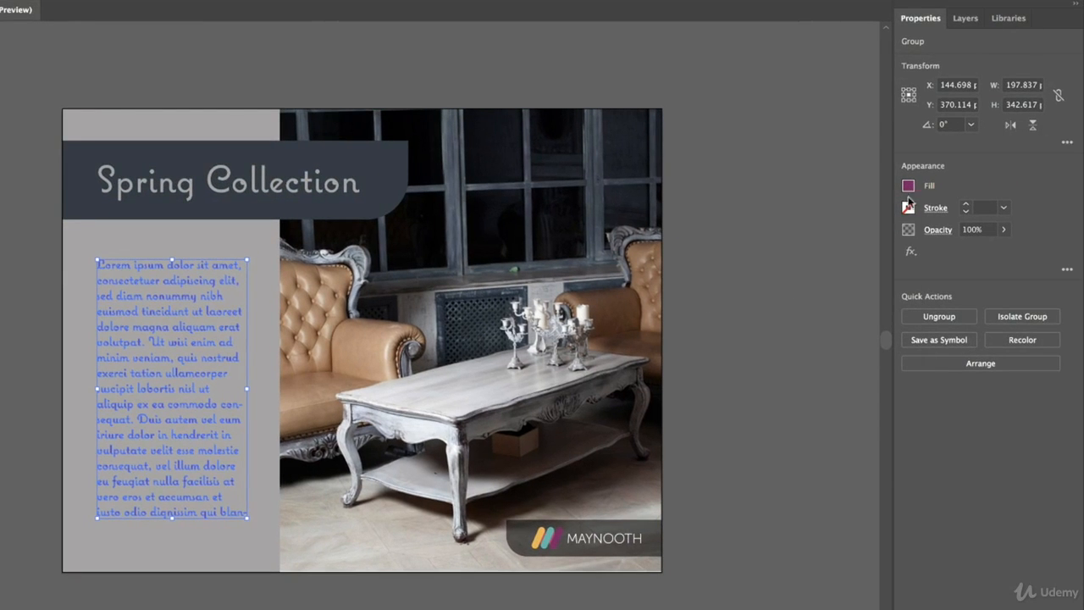
click(908, 189)
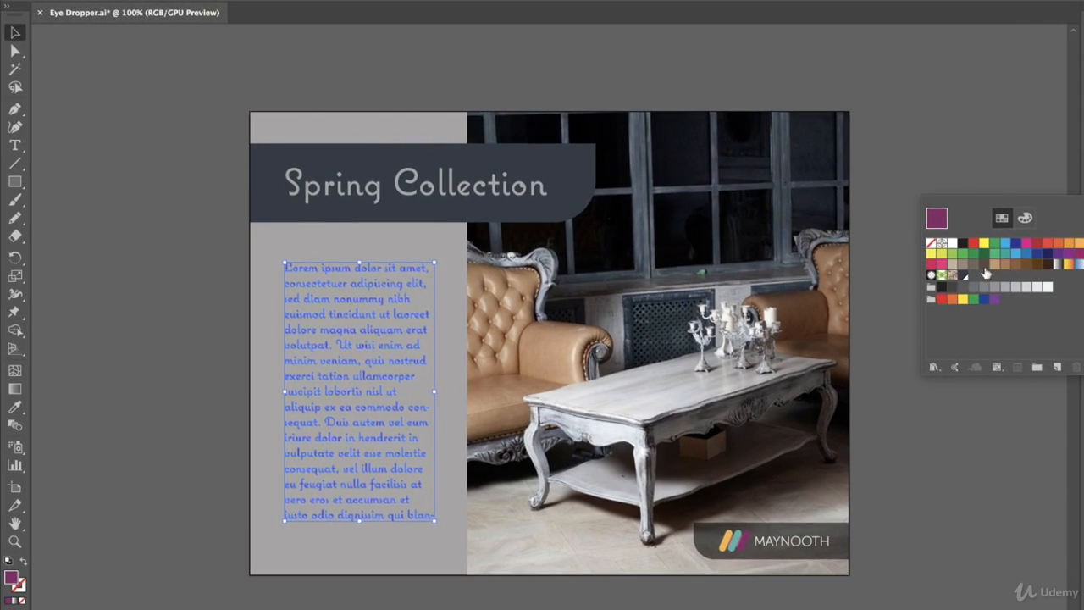
key(Escape)
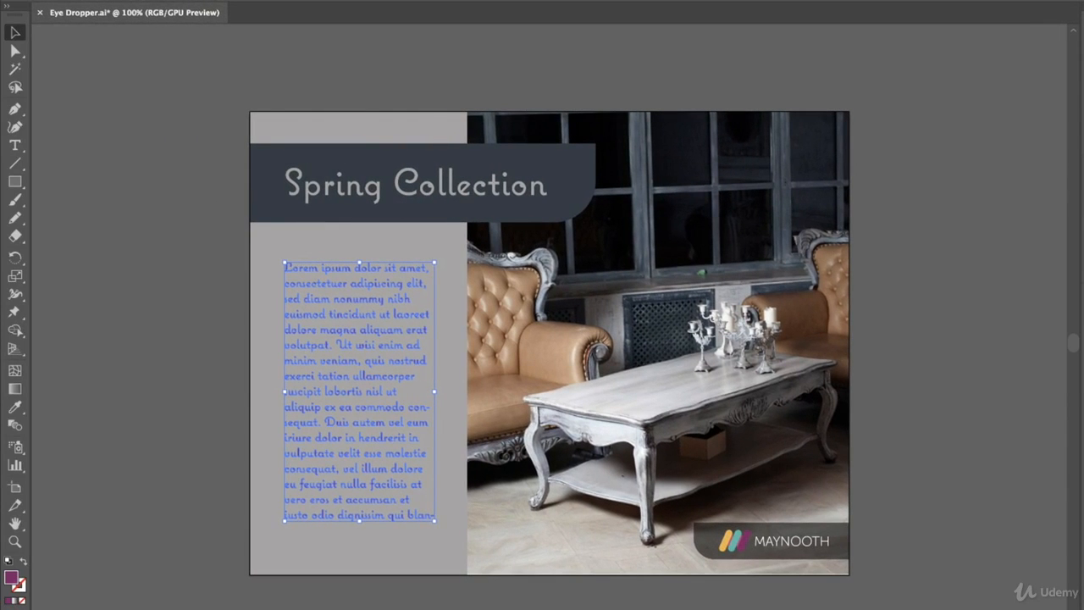
click(14, 407)
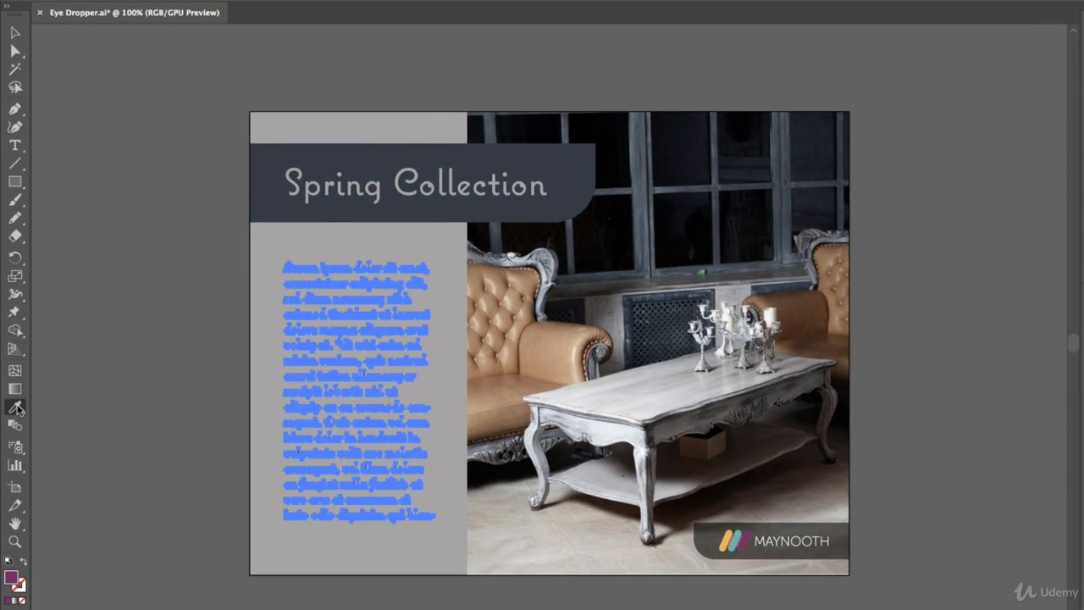
click(819, 317)
click(15, 32)
click(86, 161)
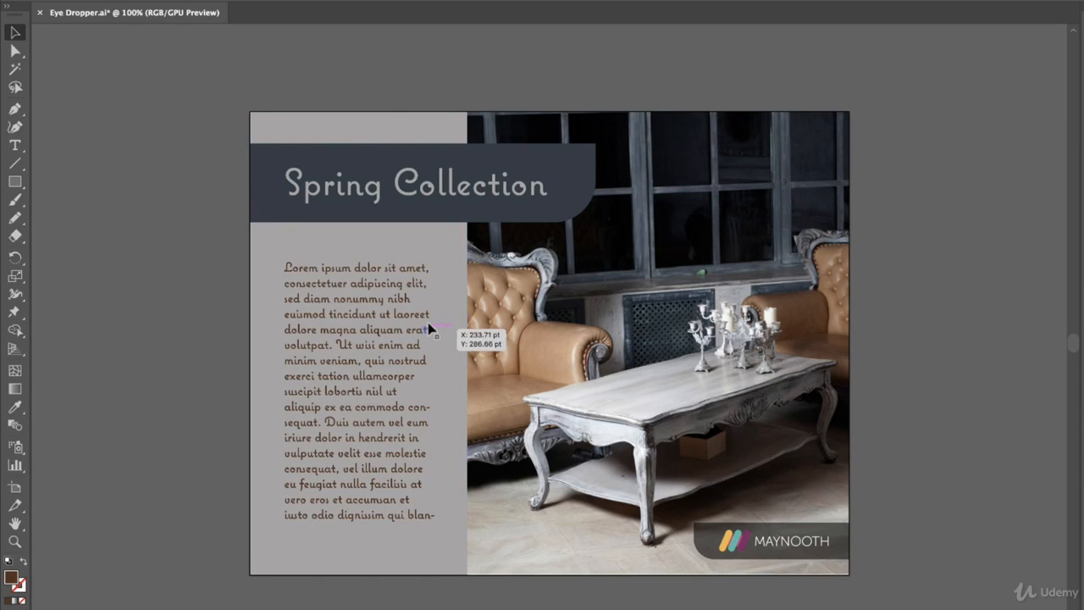
Save the body text's brown fill as a global swatch named MF Brown, adding it to the Maynooth Furniture library.
click(397, 288)
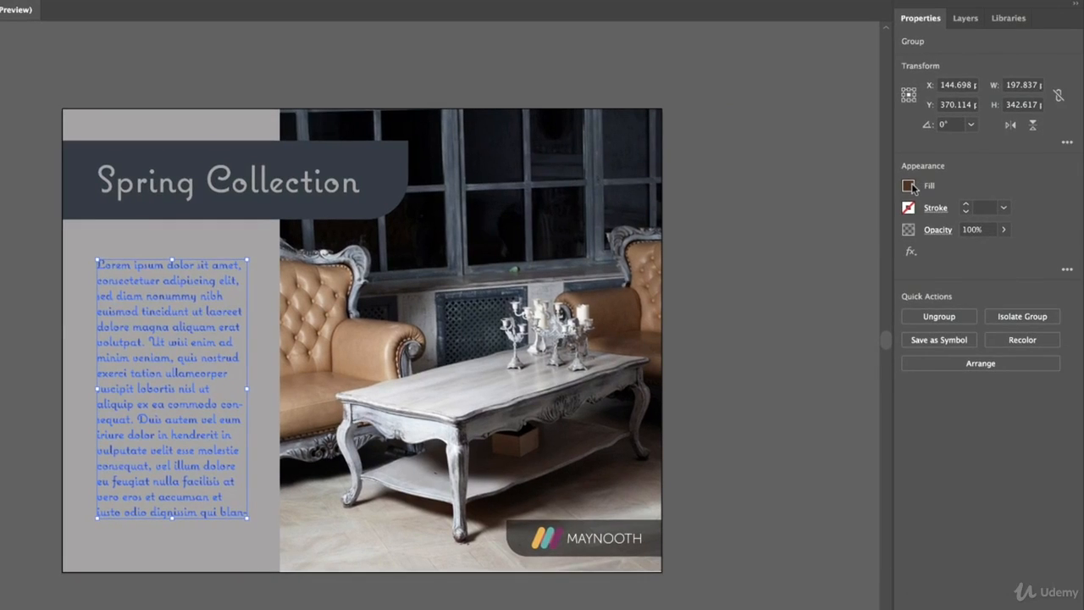
click(1008, 187)
click(871, 364)
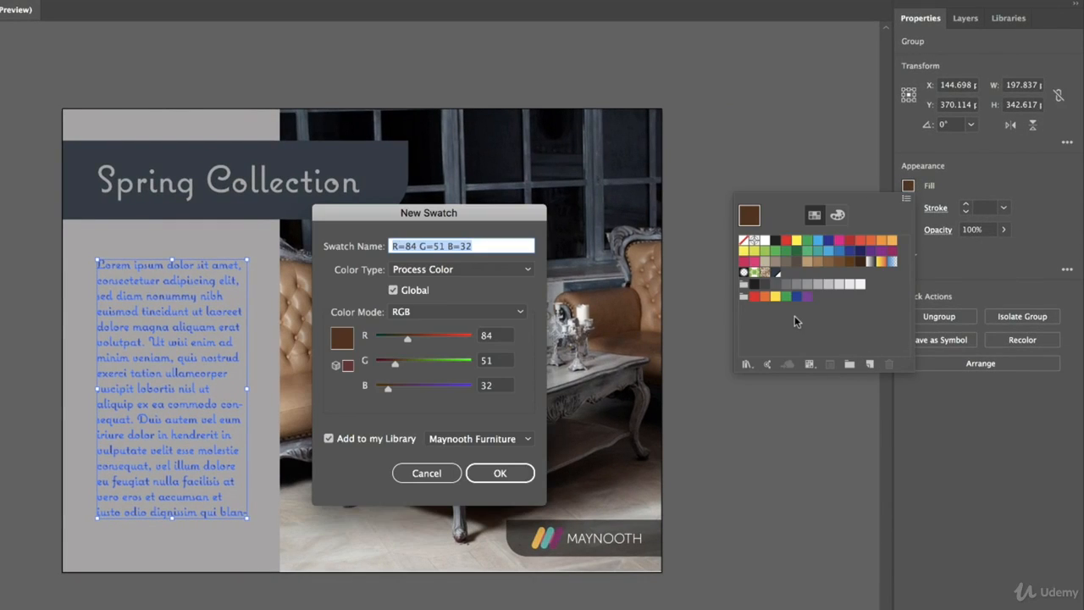
text(MF Brown)
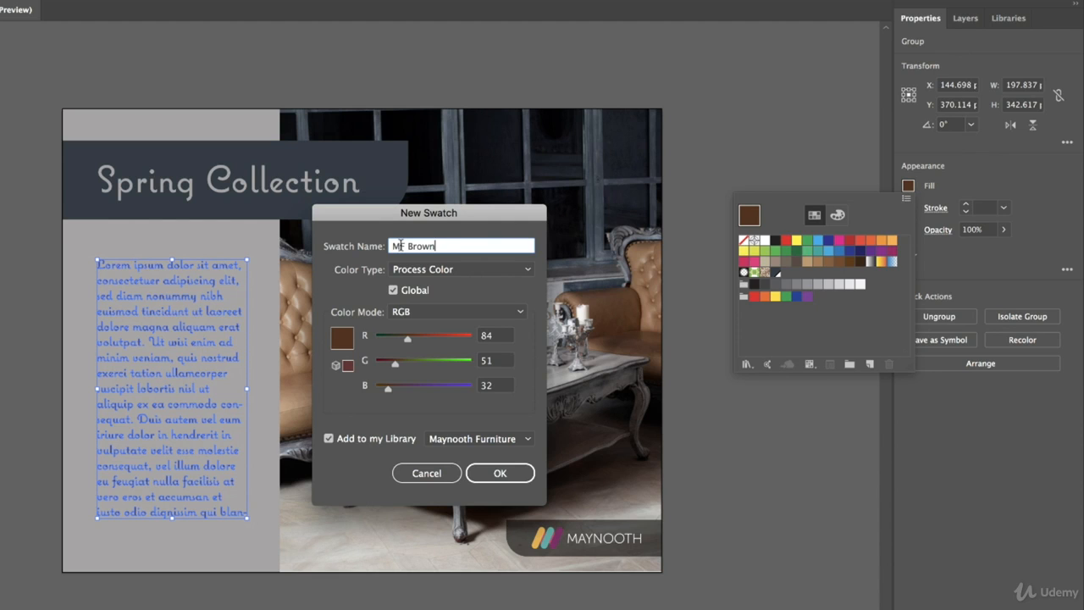
click(510, 474)
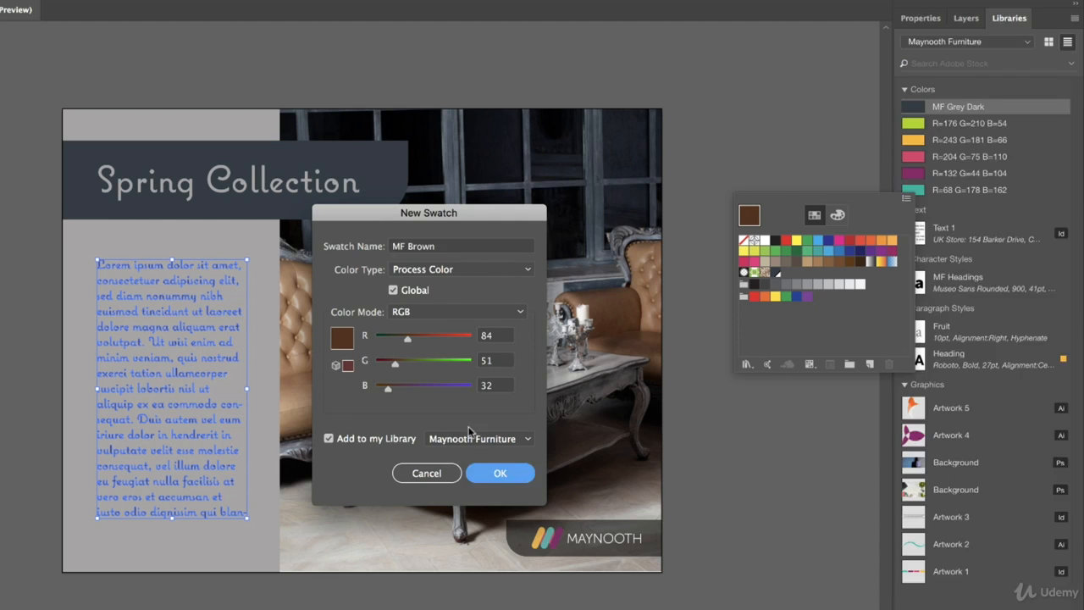
Save the side panel's fill as a global swatch named MF Grey Light in the Maynooth Furniture library, and deselect the panel.
click(179, 133)
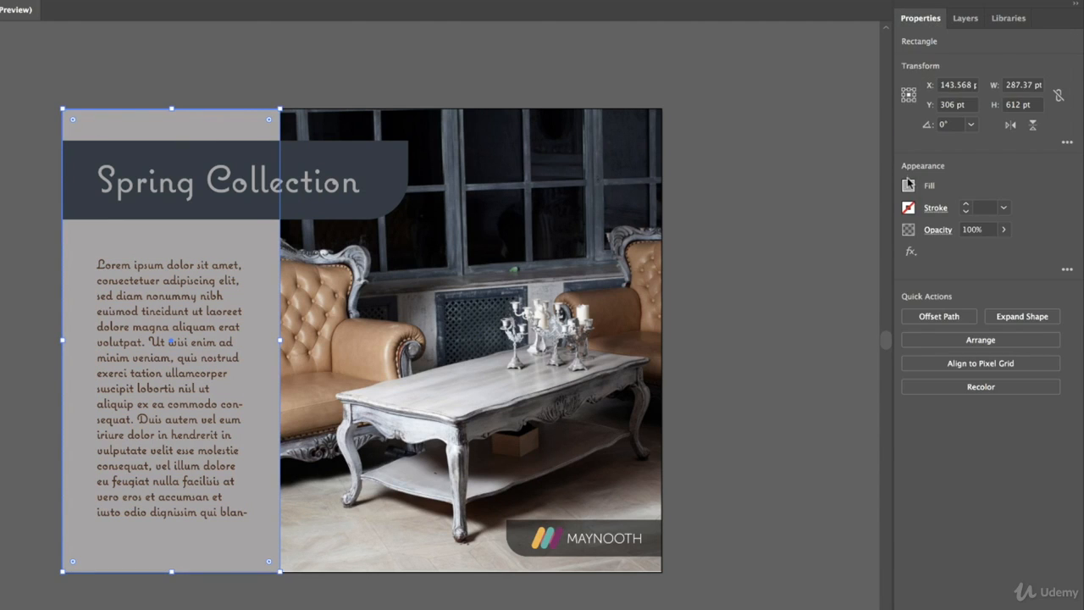
click(908, 184)
click(870, 363)
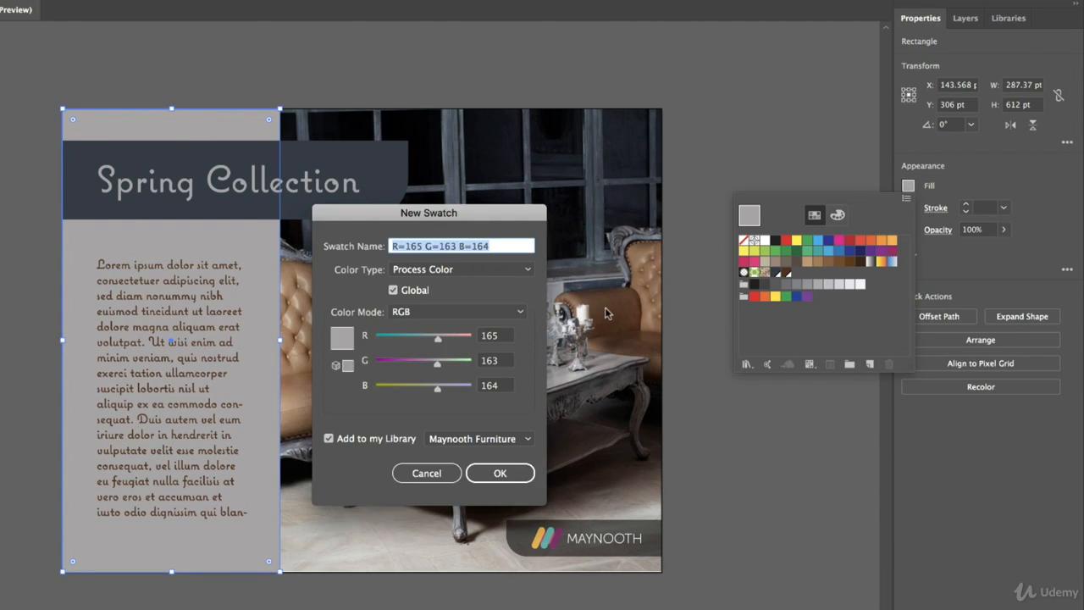
text(MF Grey Light)
key(Return)
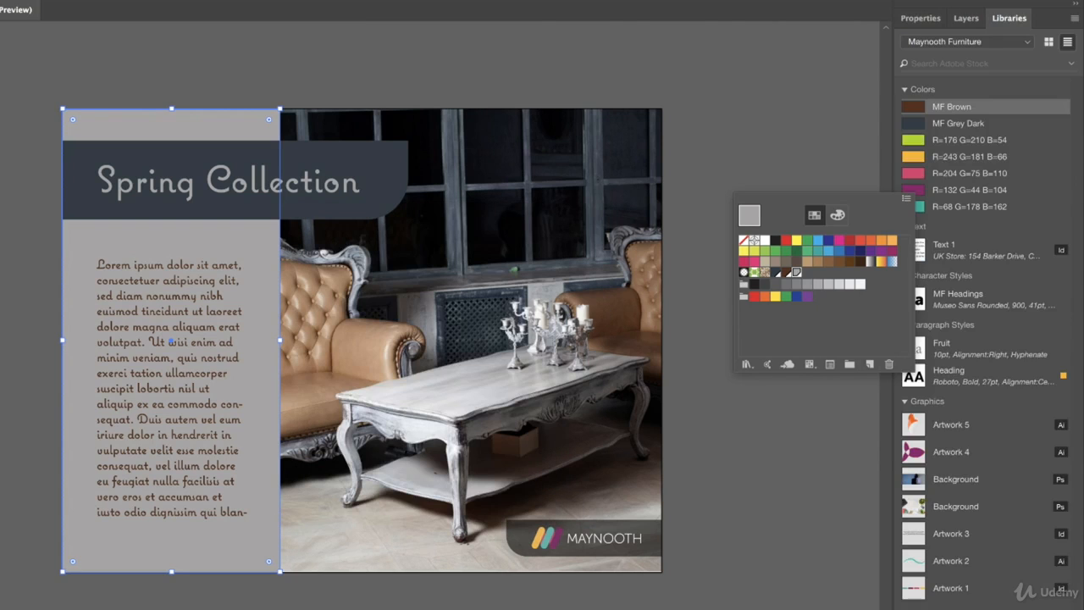
click(773, 134)
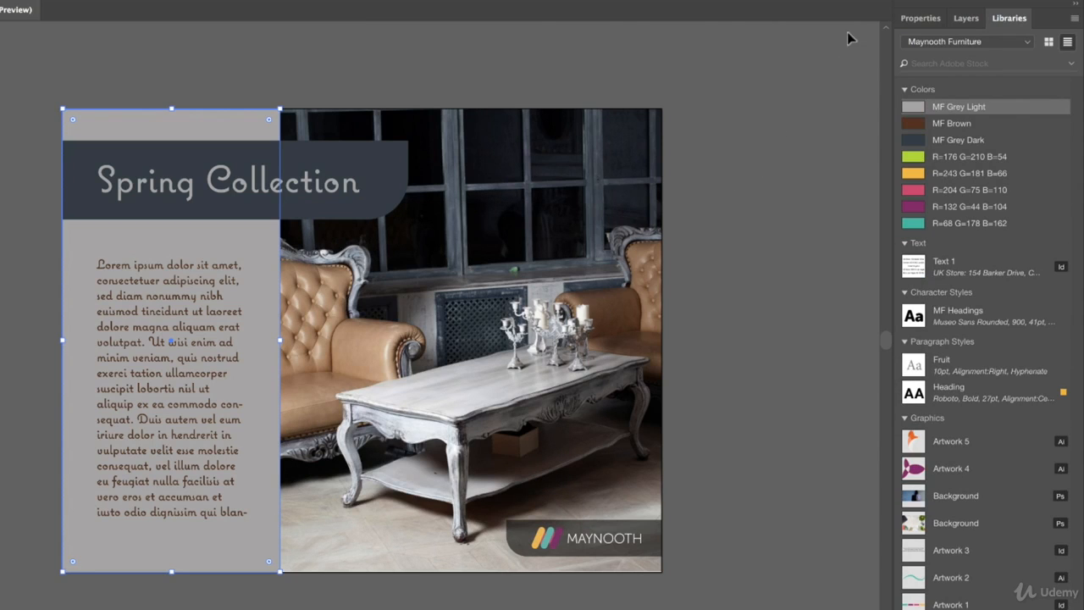
click(3, 203)
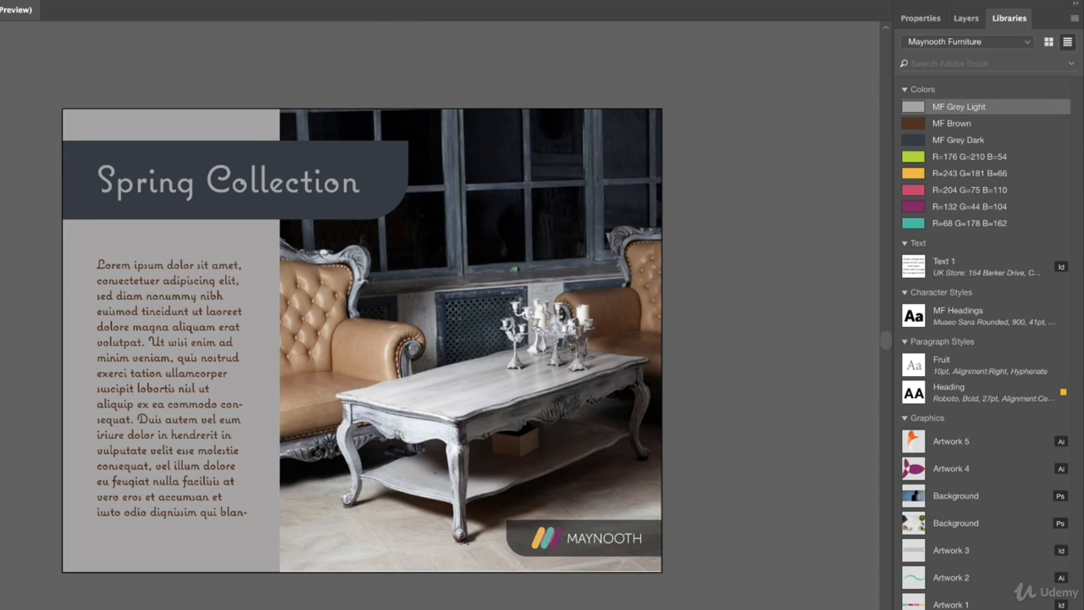